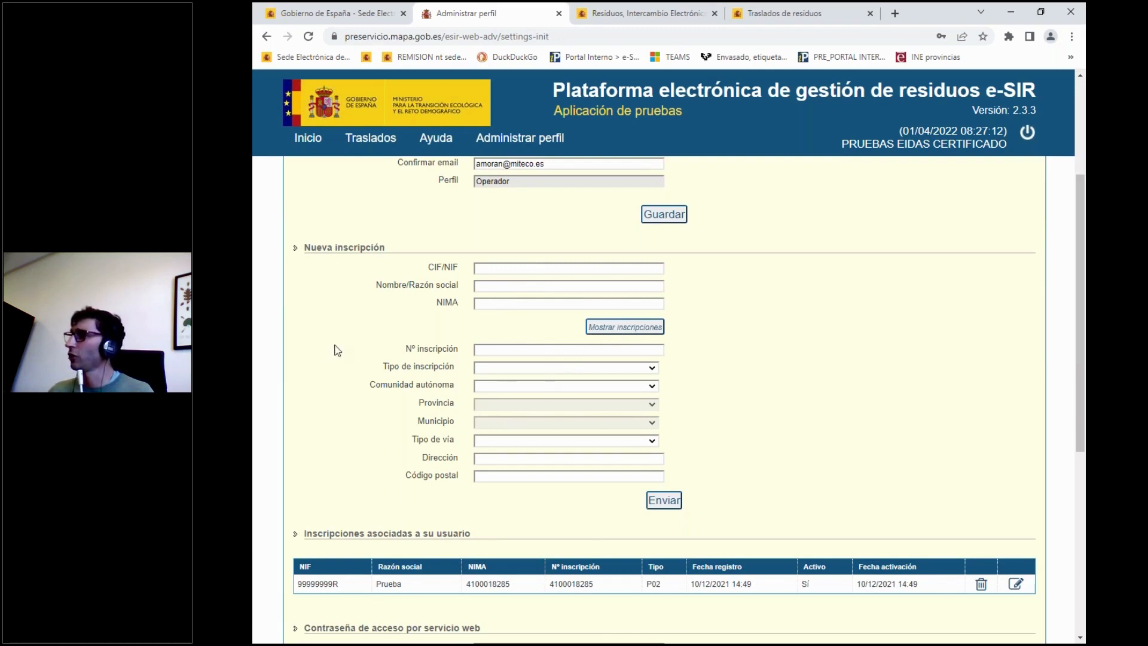
Open the Grabación DI form to create a new identification document.
mouse_move(372, 144)
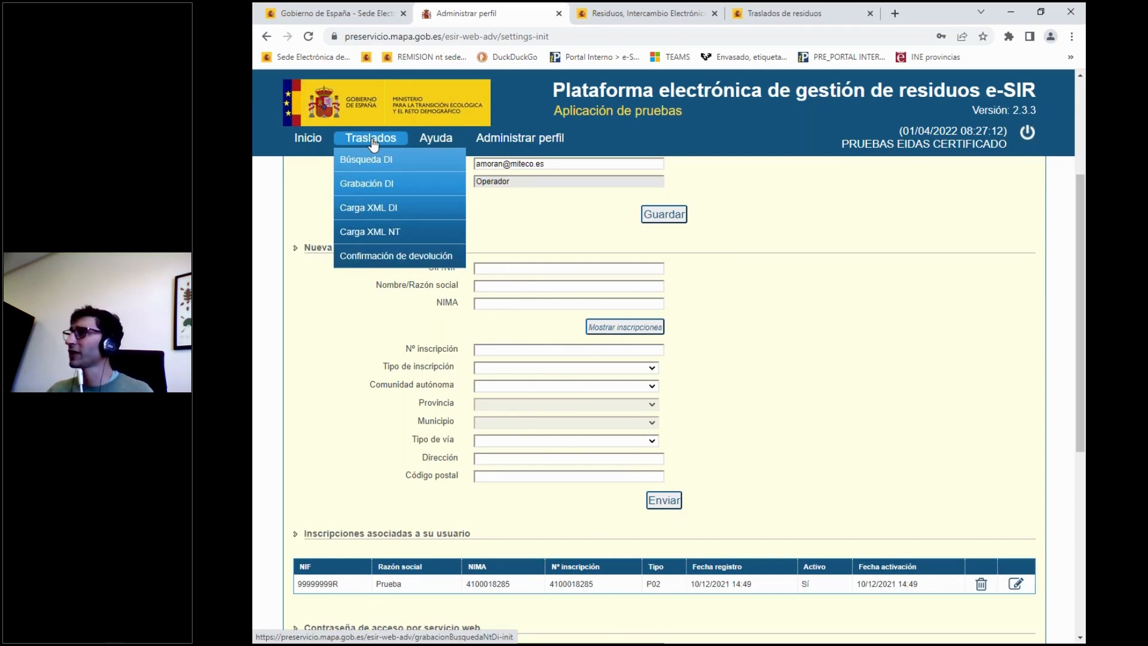
left_click(381, 188)
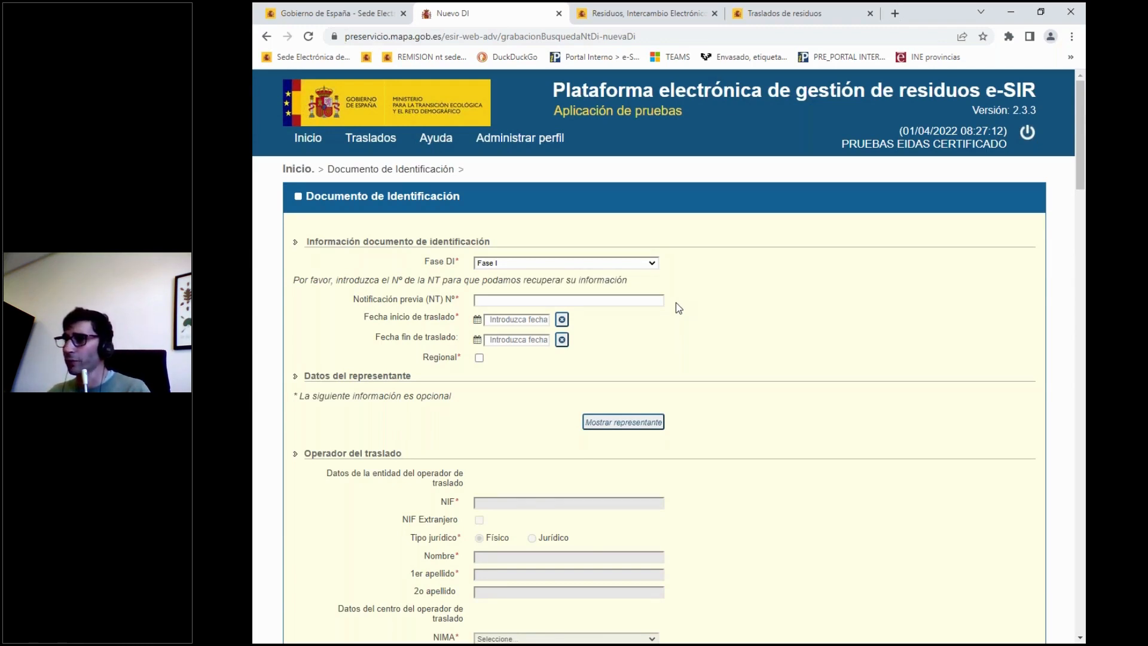
Switch to Adobe Acrobat Reader and consult the prior notification number in EJEMPLO NT ACTUALIZADO.pdf.
key("alt+Tab")
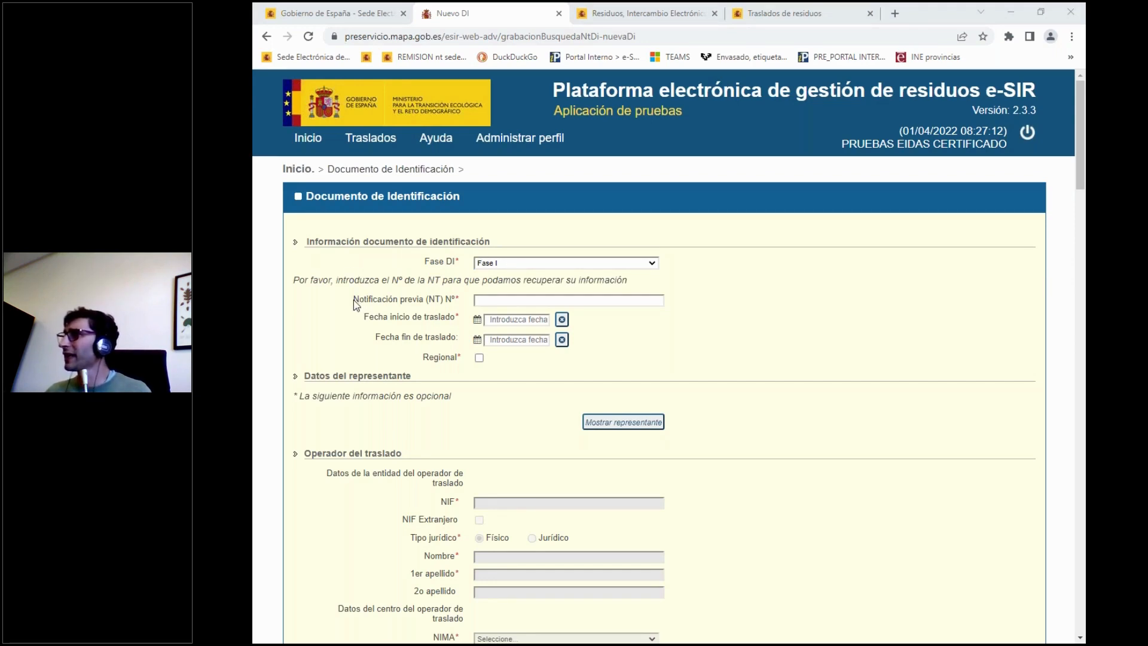
left_click_drag(353, 299, 446, 301)
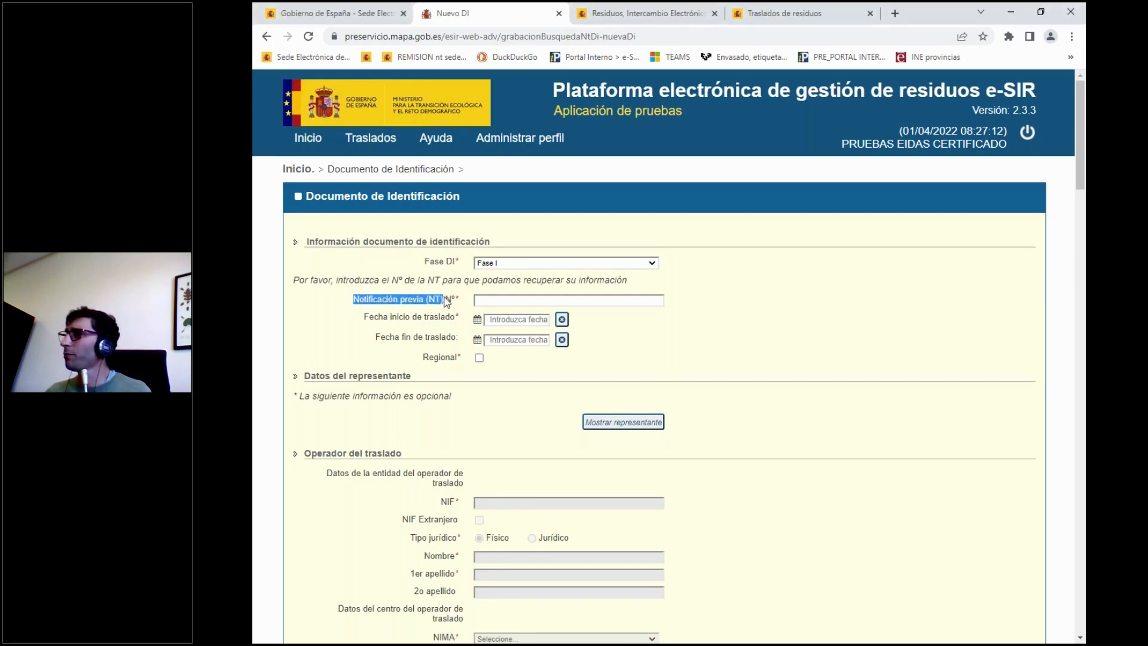
left_click(421, 302)
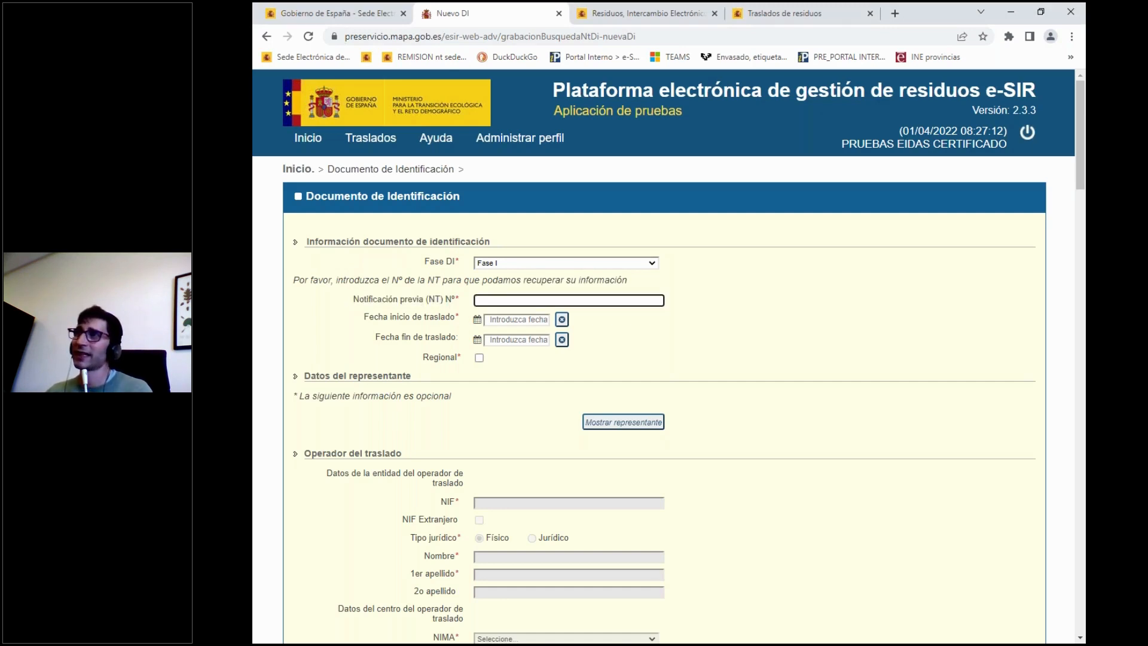
left_click_drag(3, 114, 749, 117)
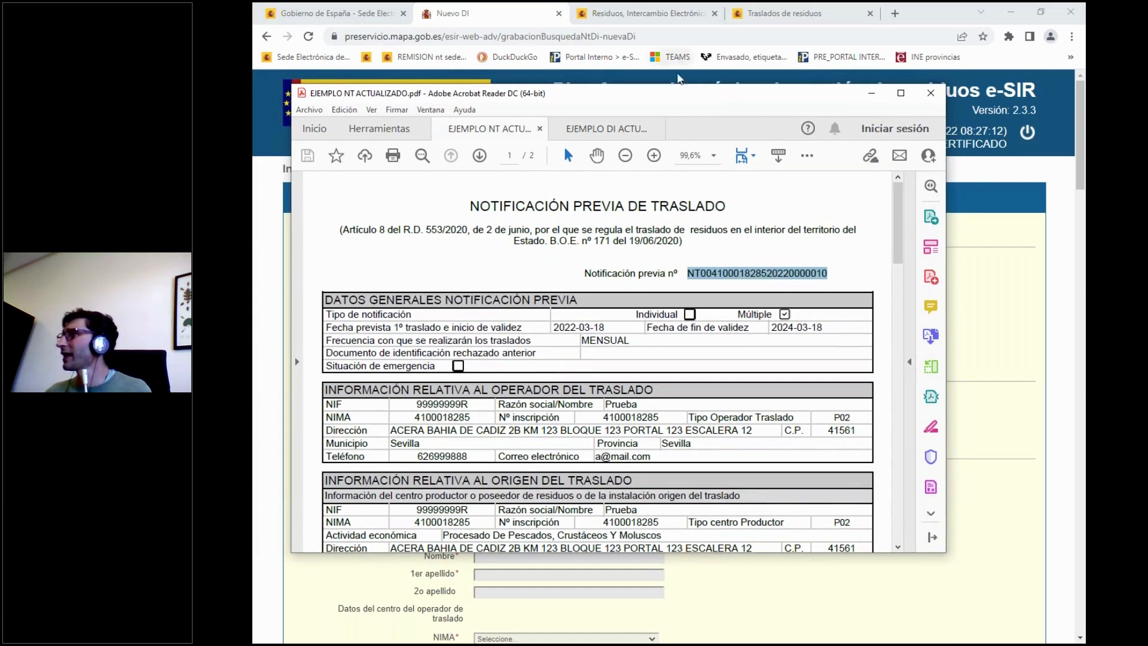
left_click_drag(687, 99, 253, 99)
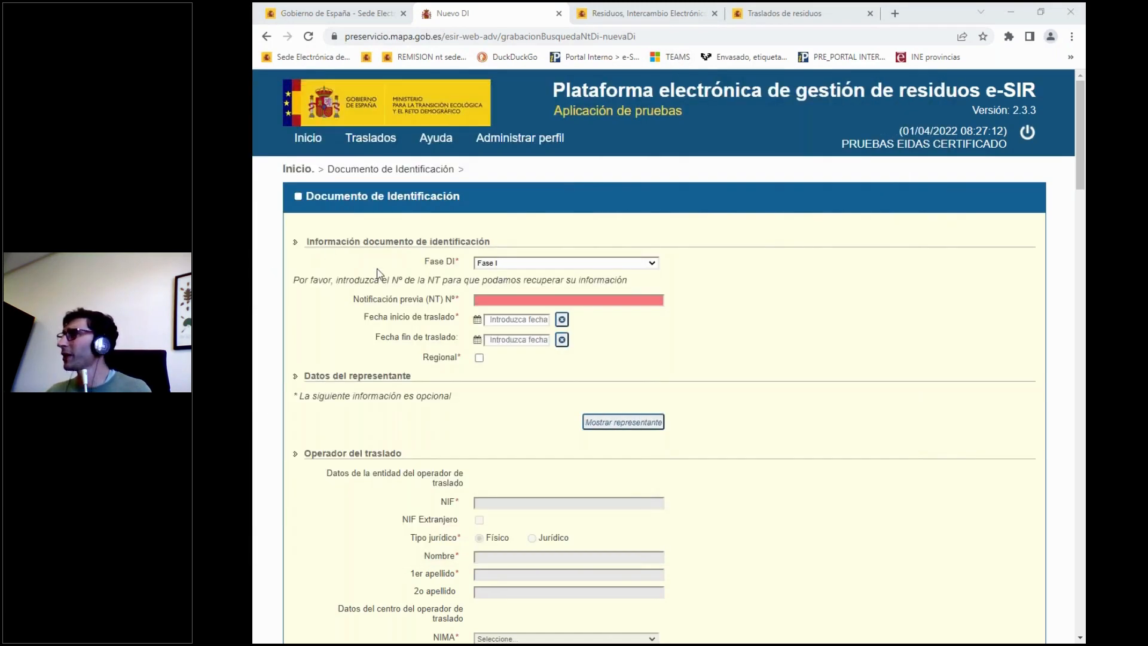
Enter the prior notification (NT) number from the example PDF and load its data into the form.
left_click(504, 299)
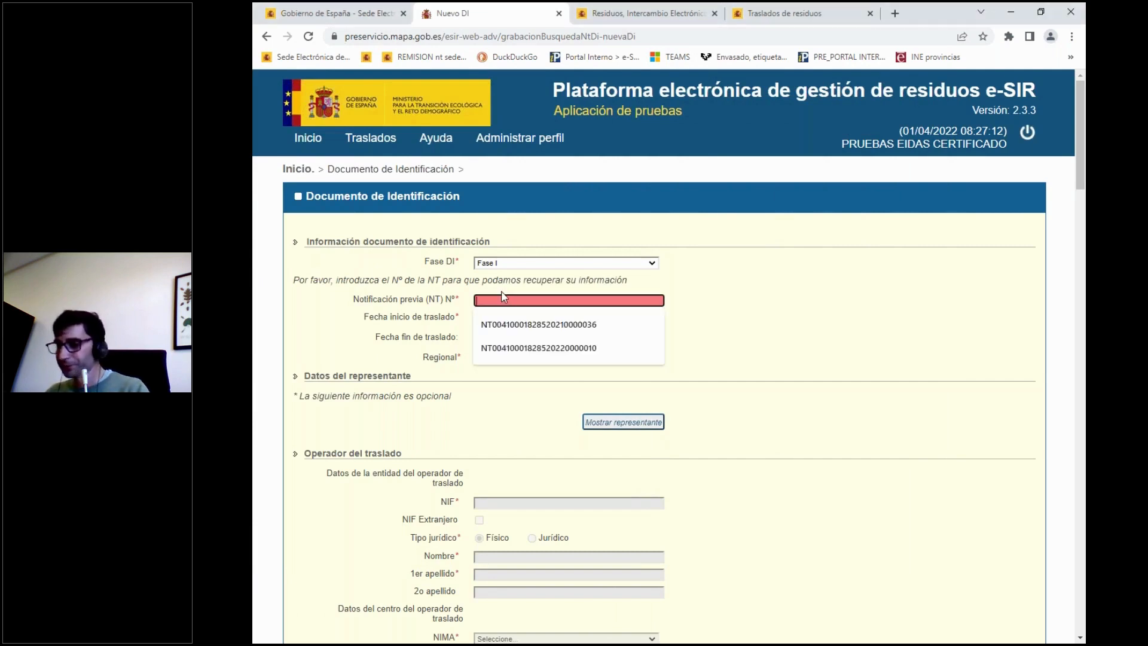
key("Down")
key("Down")
key("Return")
left_click(521, 319)
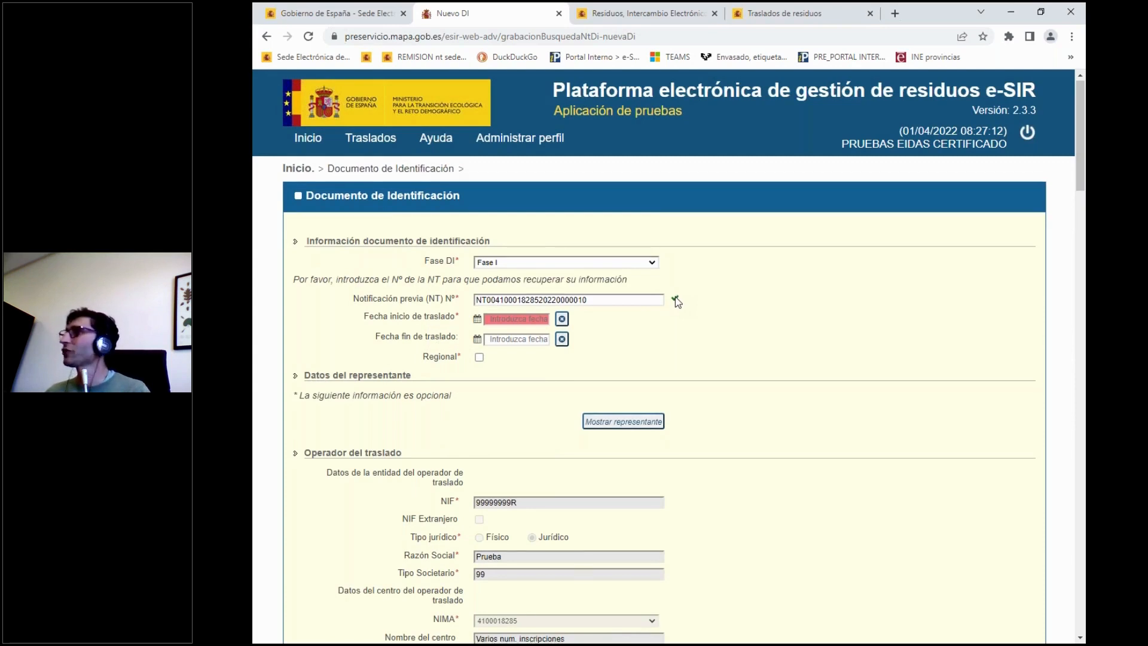
Review the form's operator, origin, destination and waste data, including the contact email, and the Transportista 1 fields.
scroll(677, 302, "down", 1)
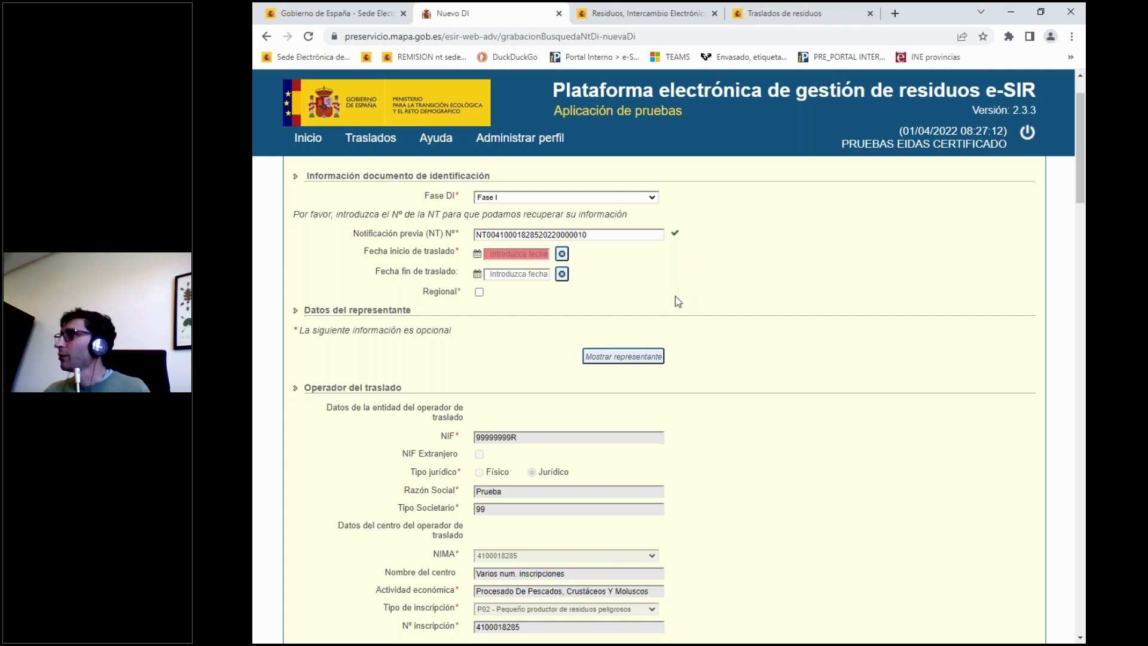
scroll(676, 296, "down", 2)
scroll(475, 307, "down", 1)
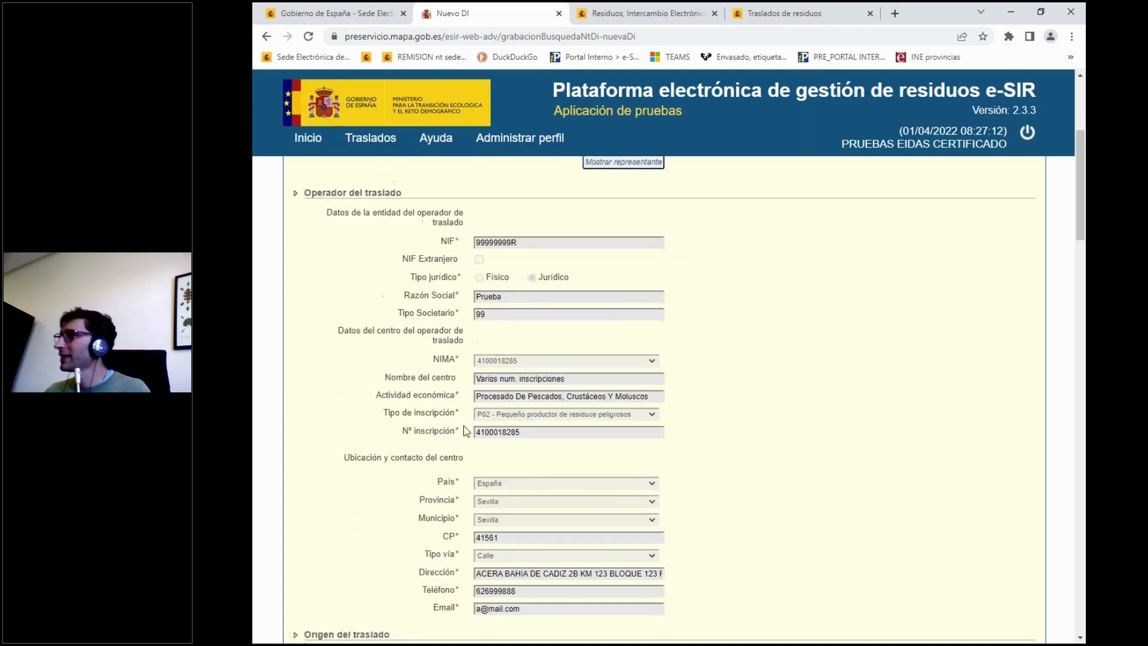
scroll(525, 389, "down", 3)
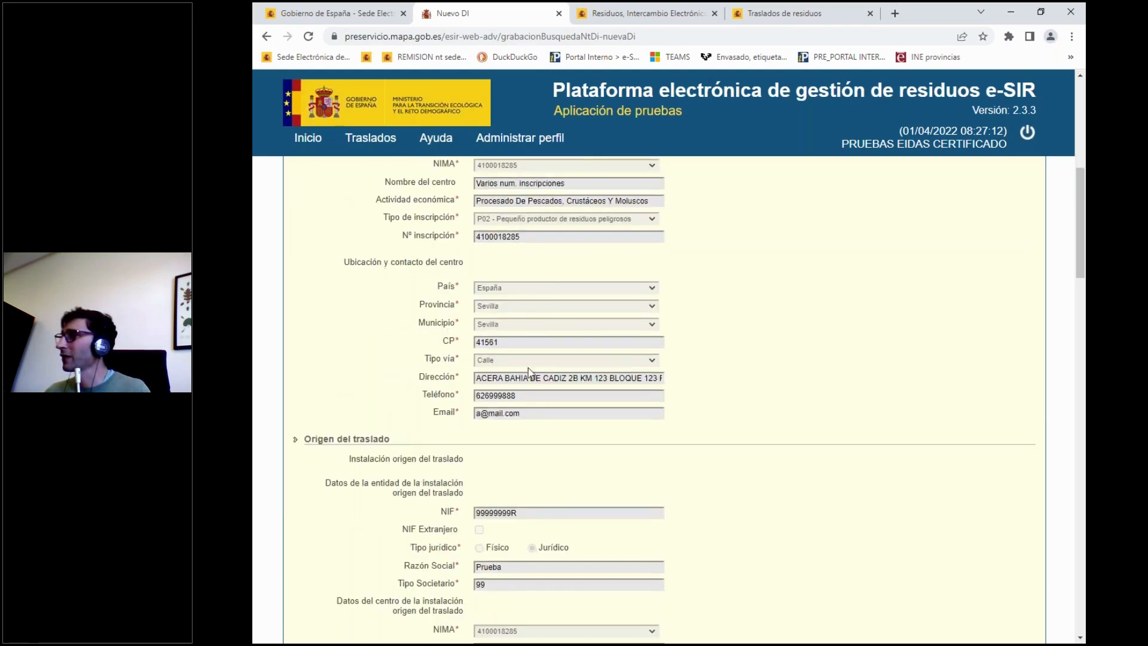
scroll(534, 392, "down", 3)
scroll(534, 391, "down", 2)
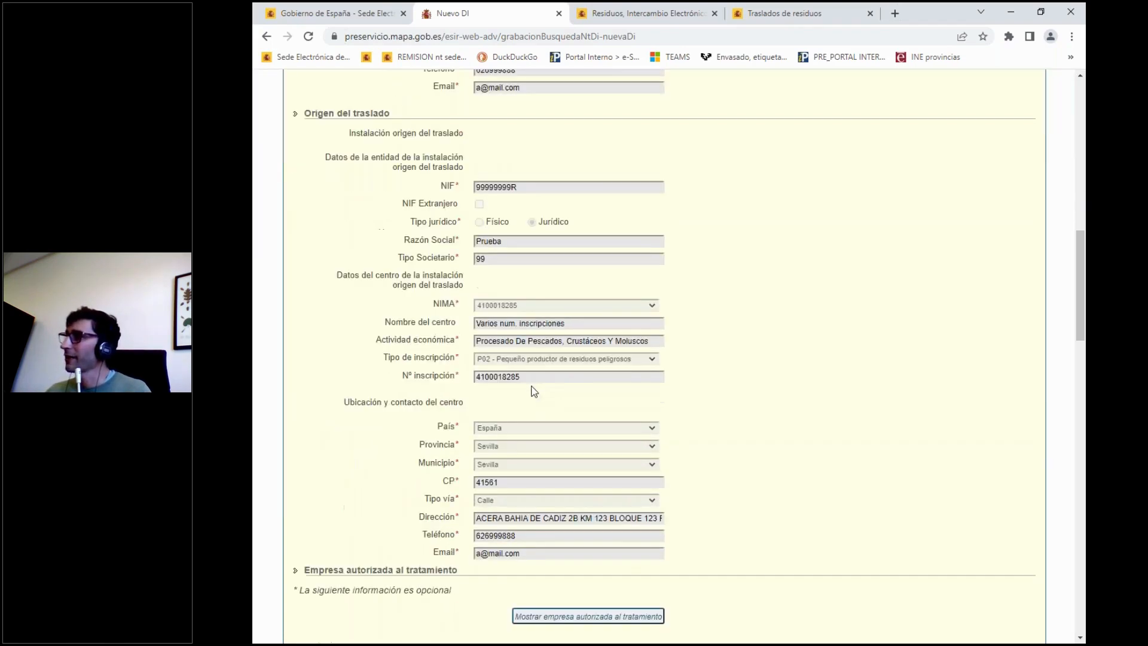
scroll(534, 391, "down", 8)
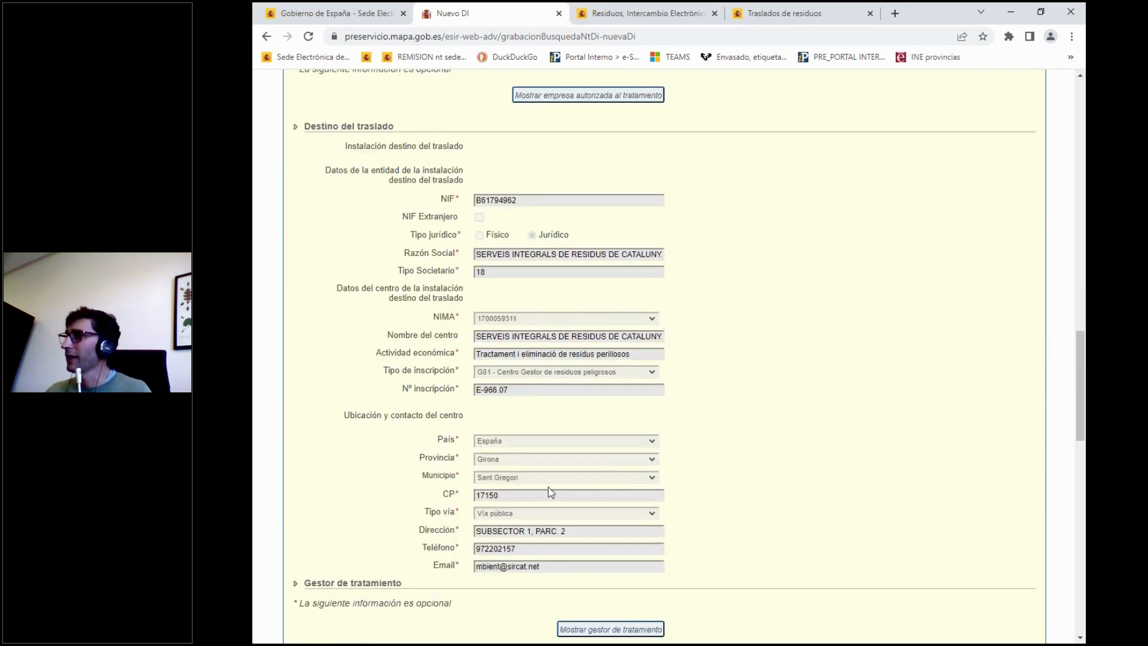
scroll(408, 491, "down", 1)
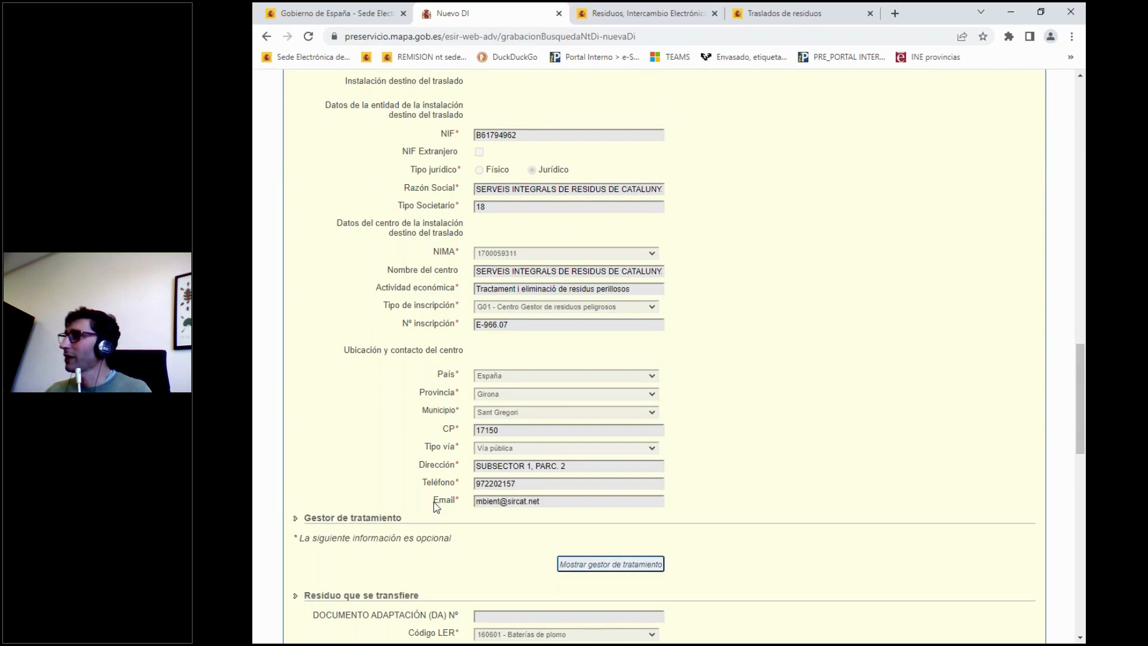
left_click_drag(440, 499, 460, 498)
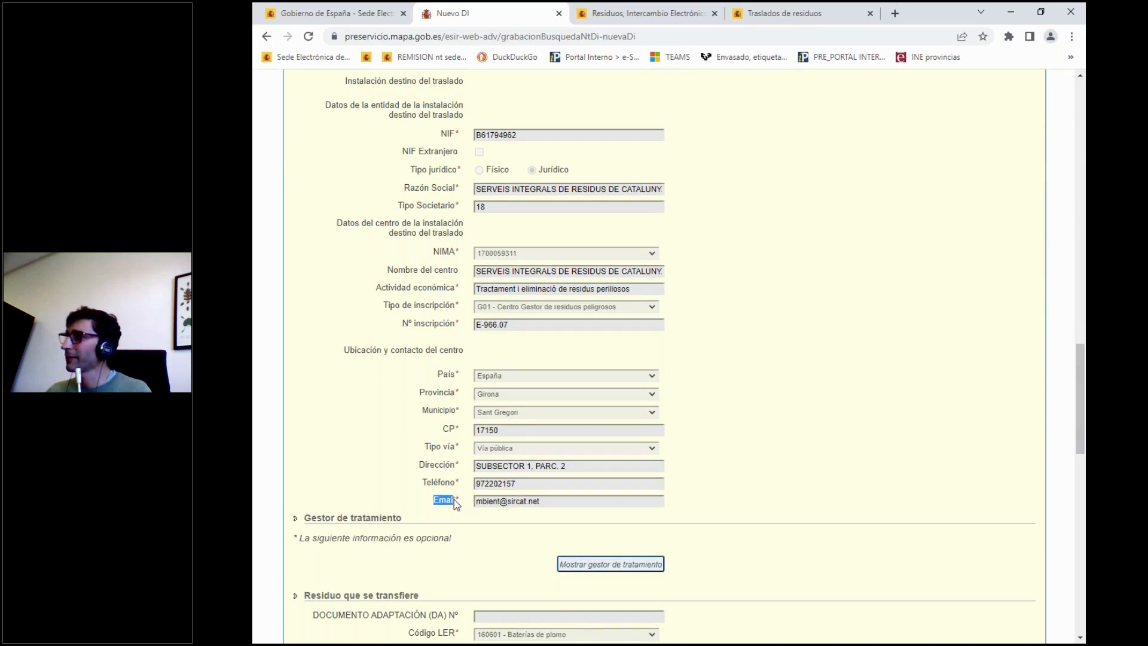
left_click(450, 463)
scroll(451, 450, "down", 3)
scroll(451, 450, "down", 3)
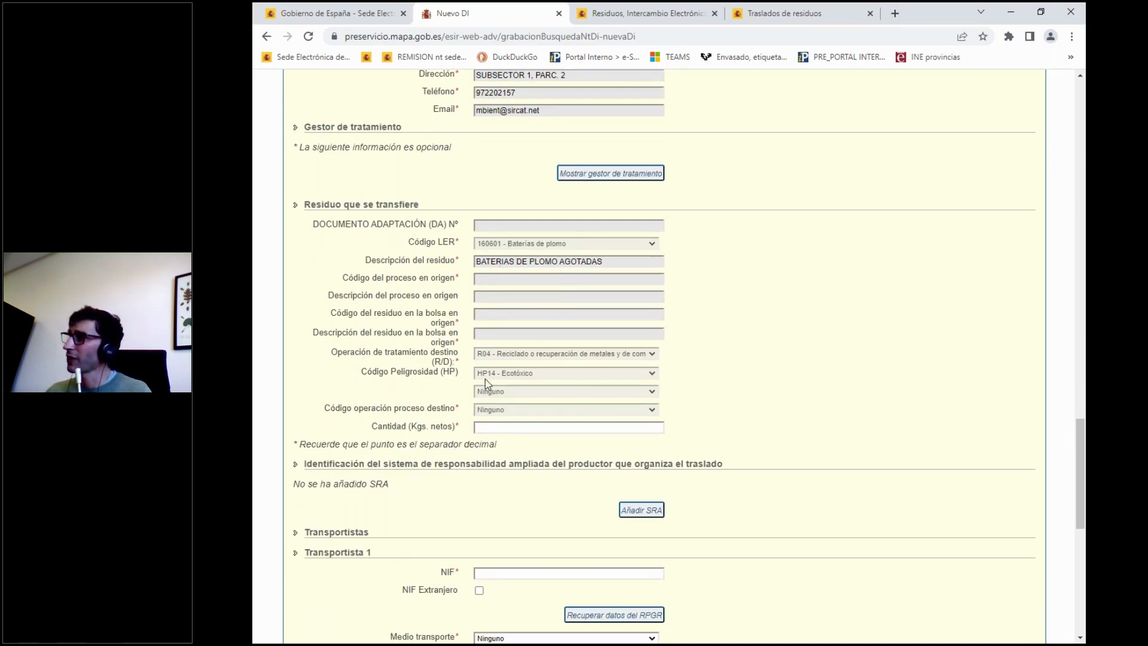
scroll(402, 400, "down", 4)
scroll(402, 400, "down", 1)
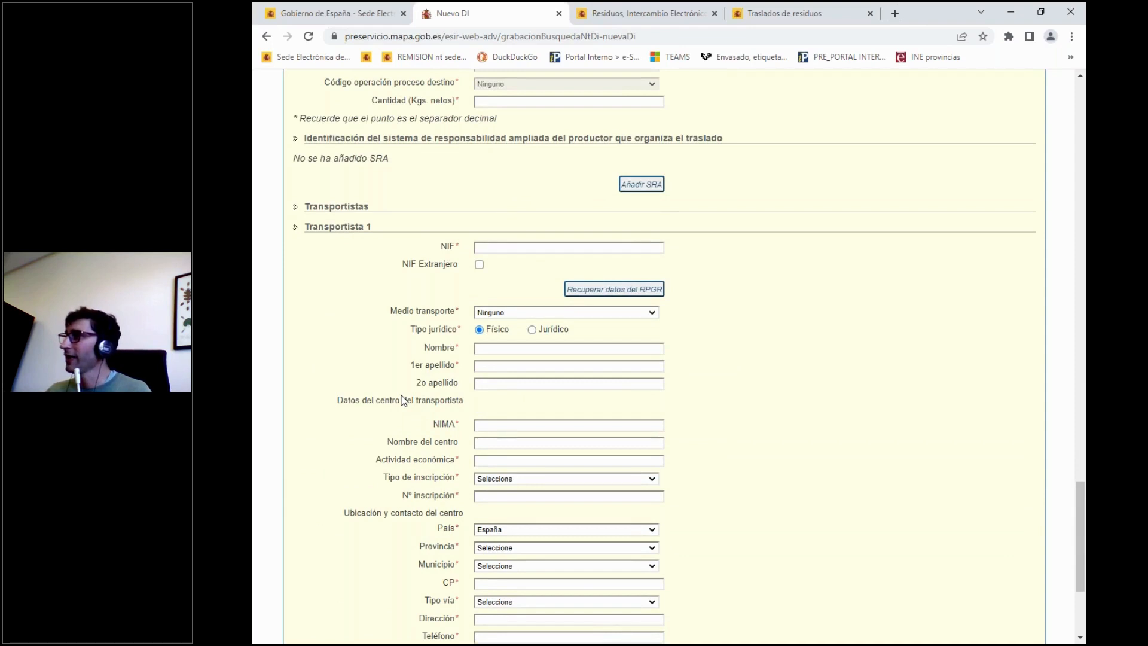
scroll(402, 399, "down", 2)
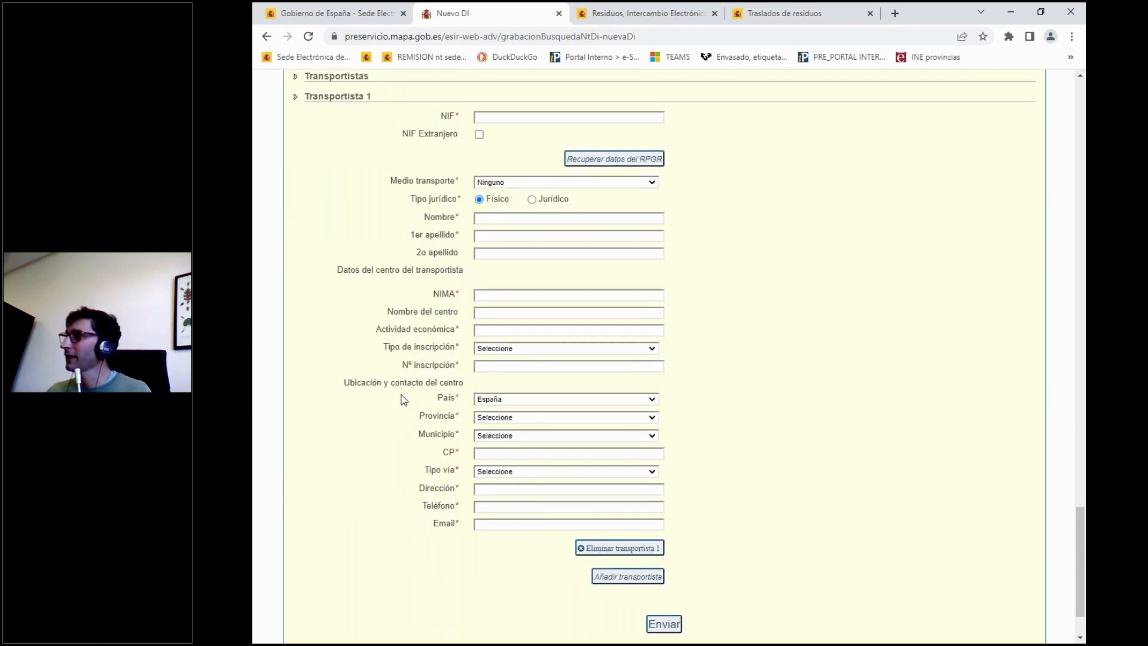
scroll(507, 173, "up", 3)
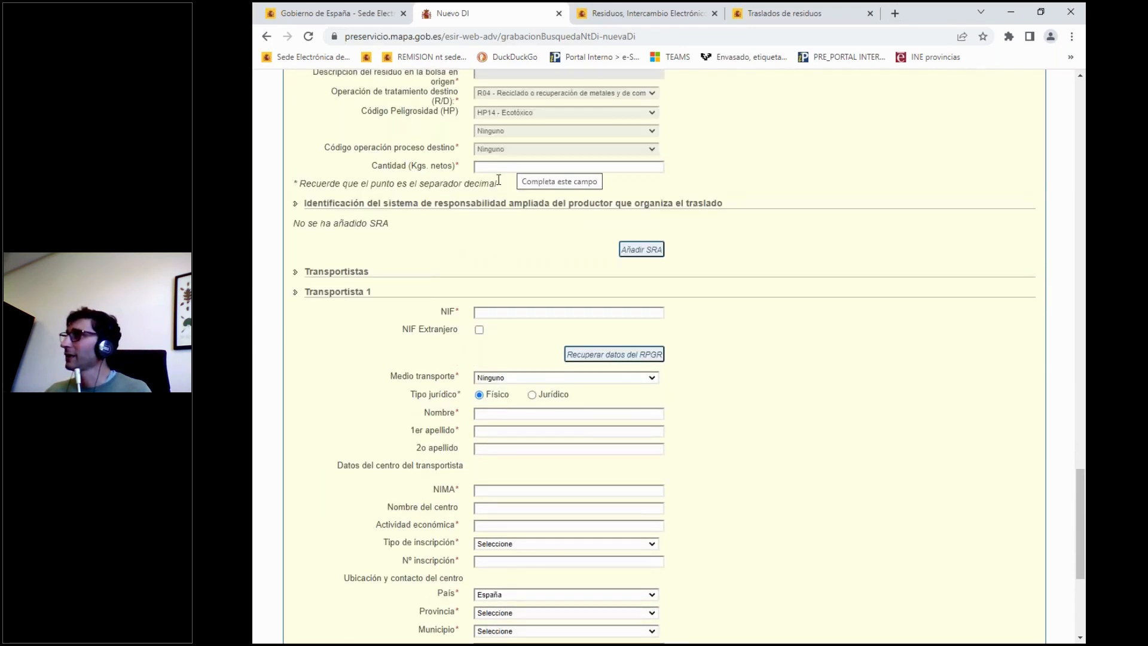
Set the transfer start date (Fecha inicio de traslado) to 04/04/2022.
scroll(428, 263, "up", 20)
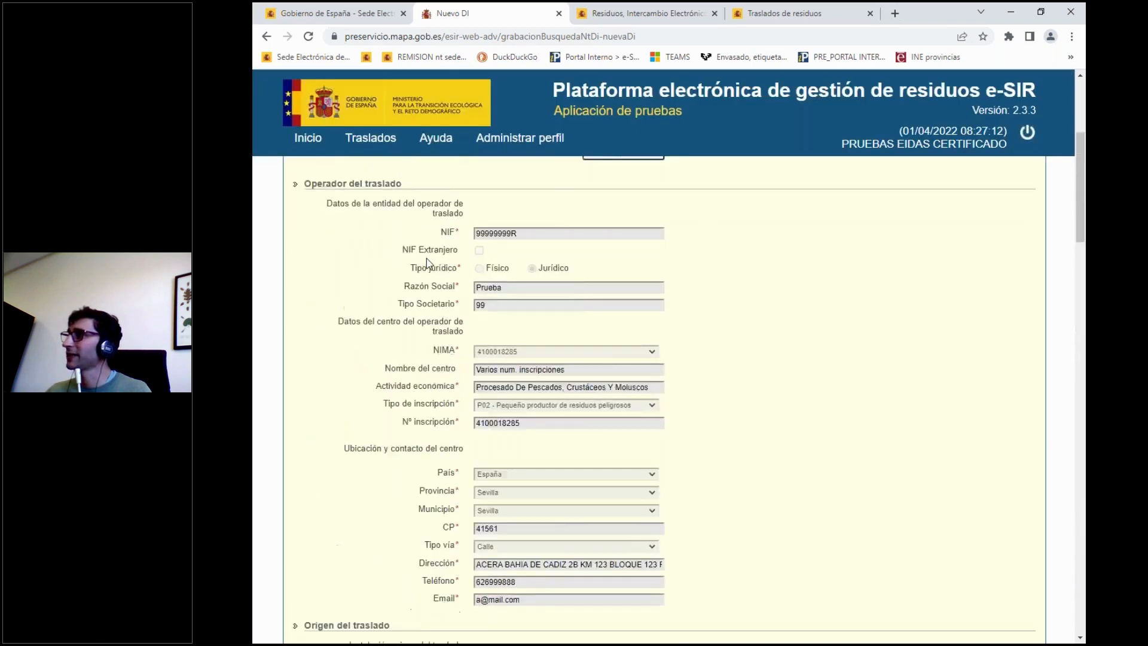
scroll(428, 263, "up", 4)
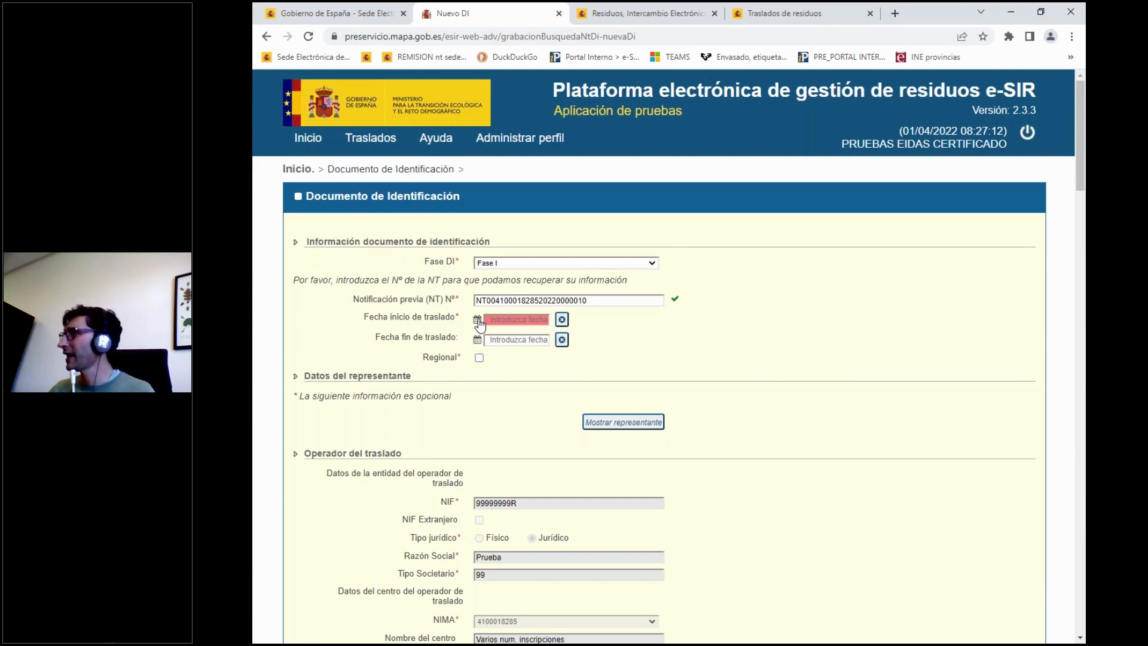
left_click(478, 321)
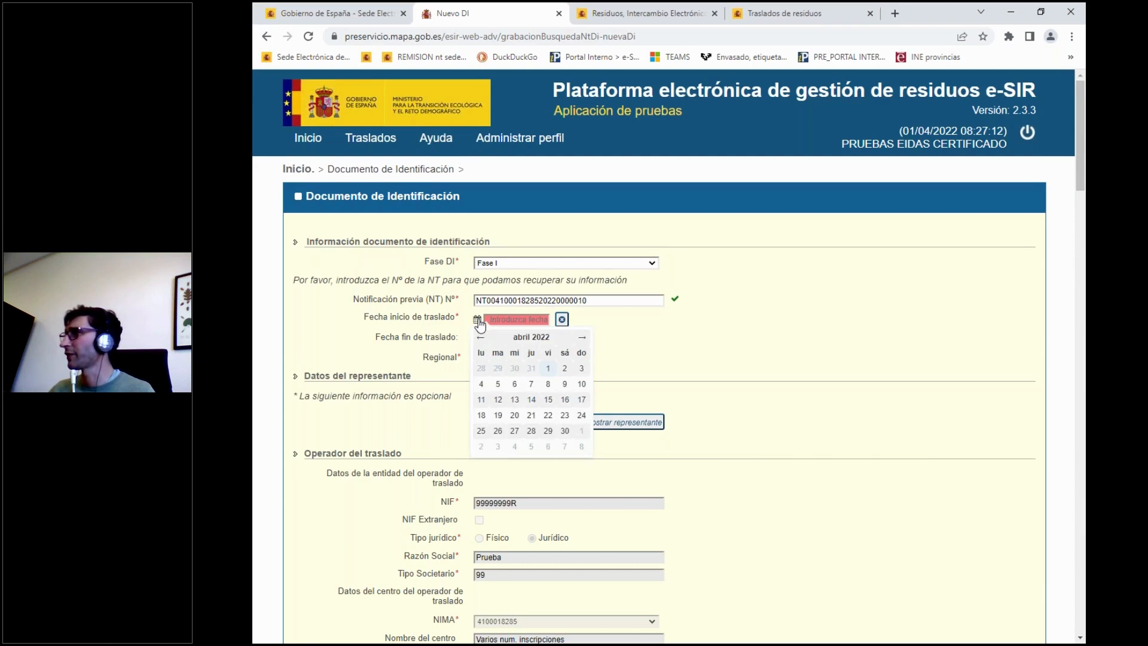
left_click(482, 385)
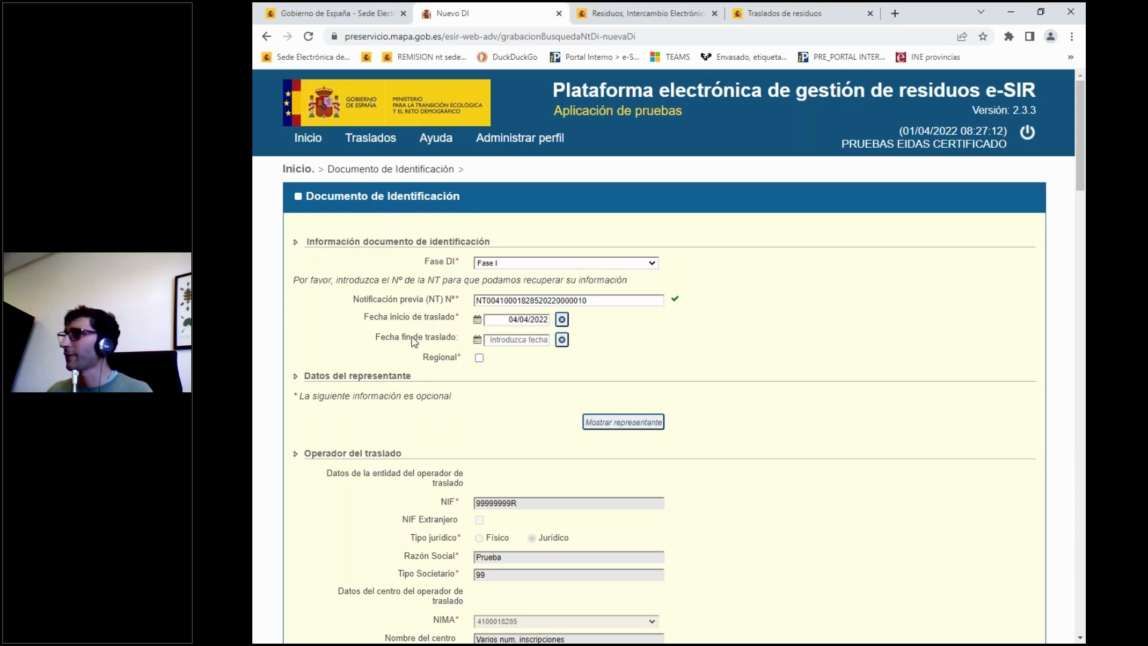
Set the transfer end date (Fecha fin de traslado) to 04/04/2022.
left_click_drag(412, 339, 455, 341)
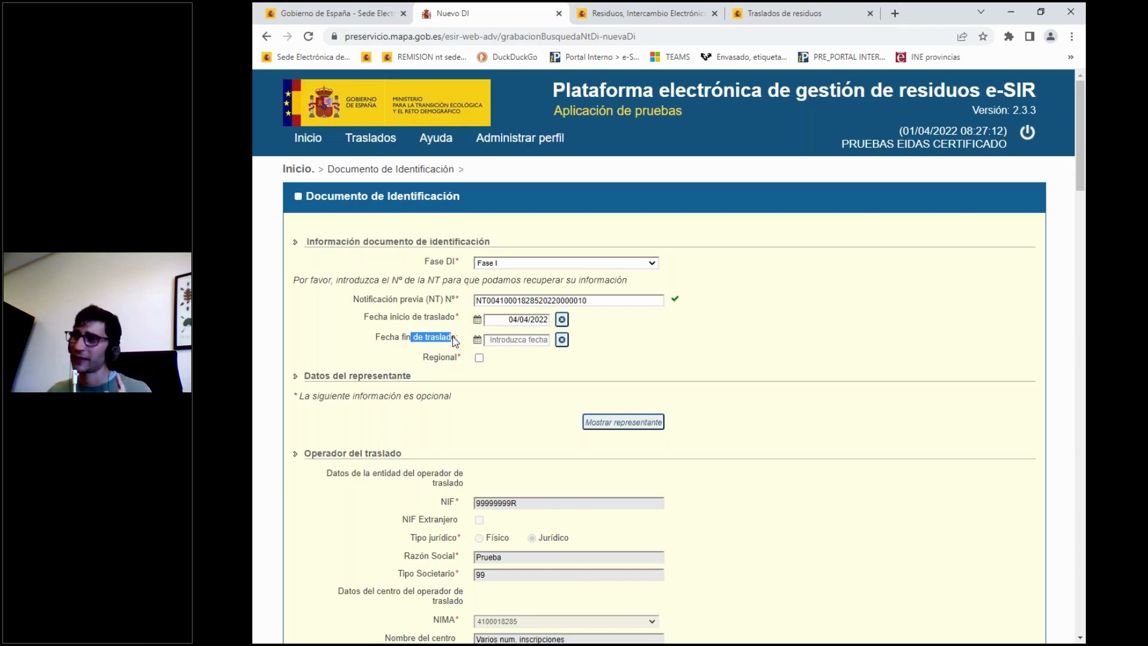
left_click(445, 342)
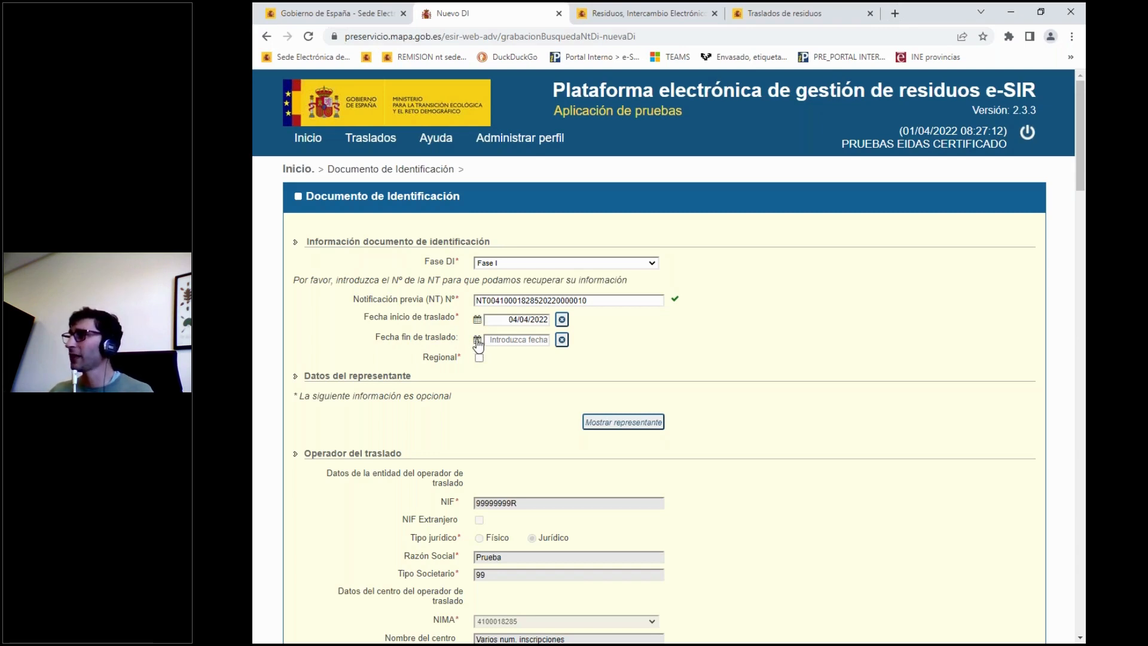
left_click(478, 341)
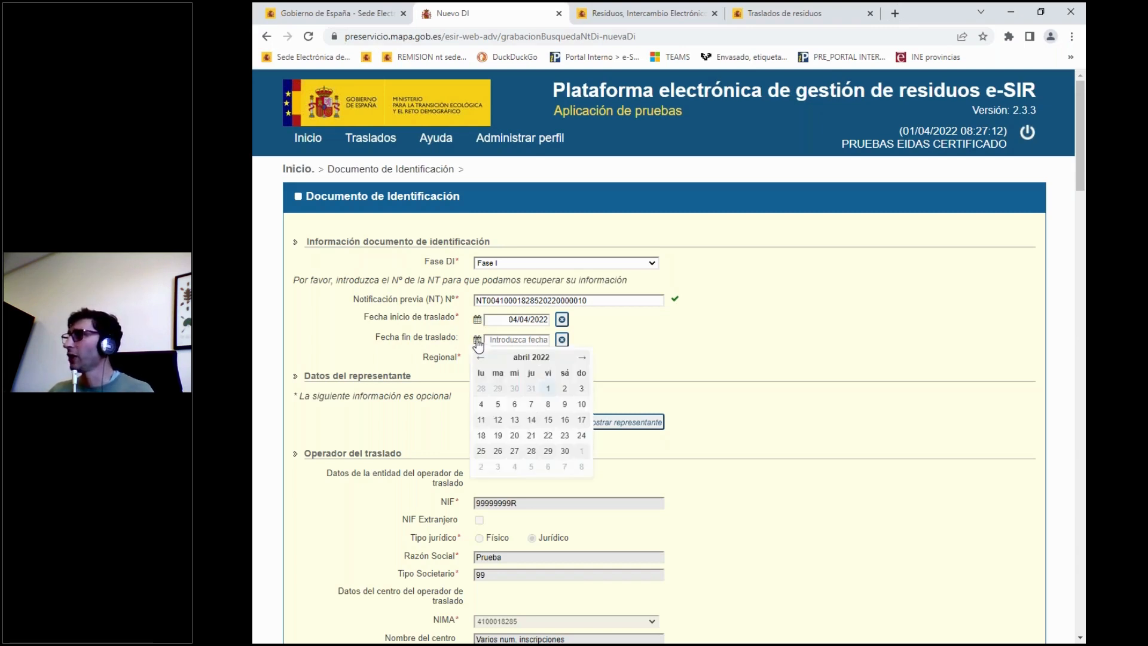
left_click(482, 405)
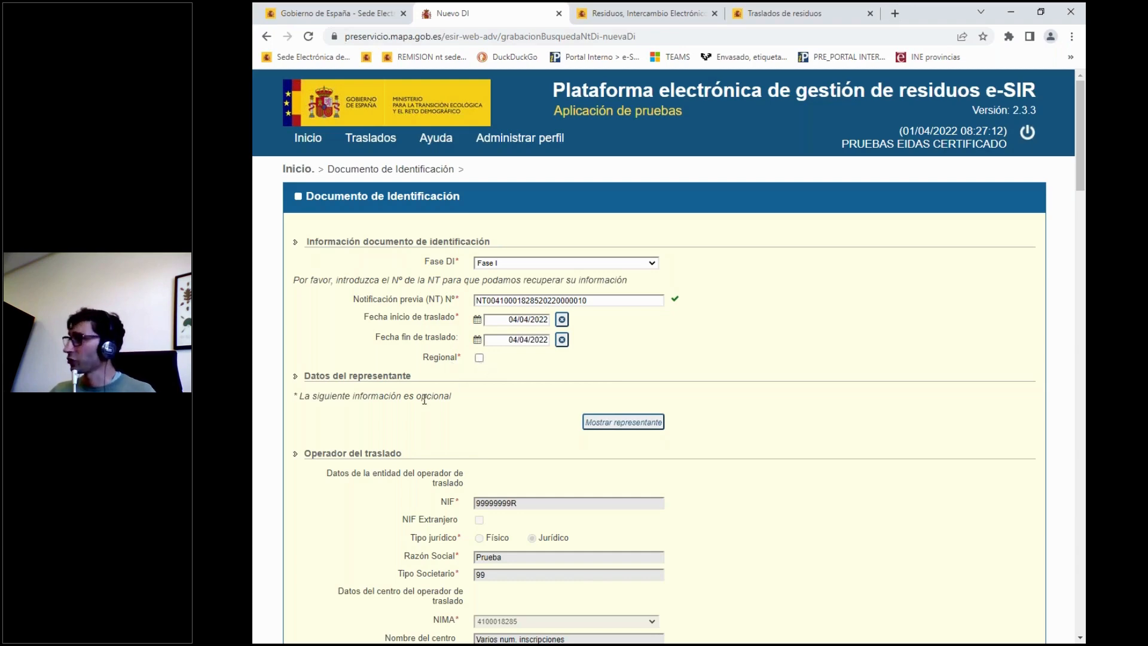
Set the net quantity (Cantidad, Kgs. netos) of the transferred waste to 120.
scroll(408, 411, "down", 1)
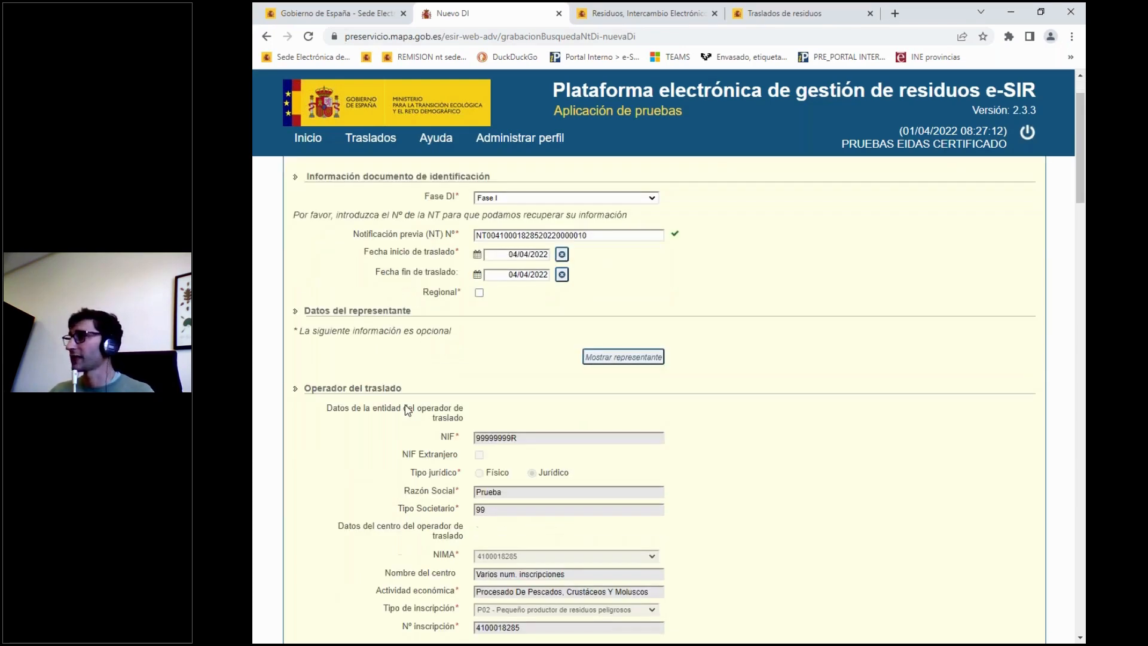
scroll(408, 410, "down", 6)
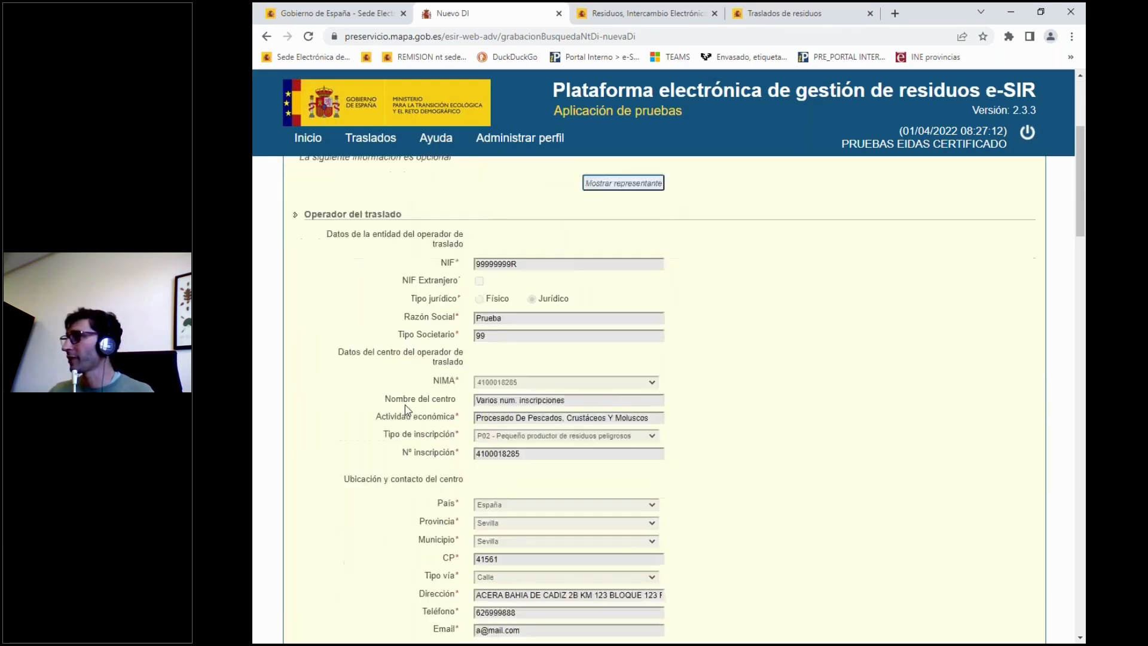
scroll(408, 410, "down", 9)
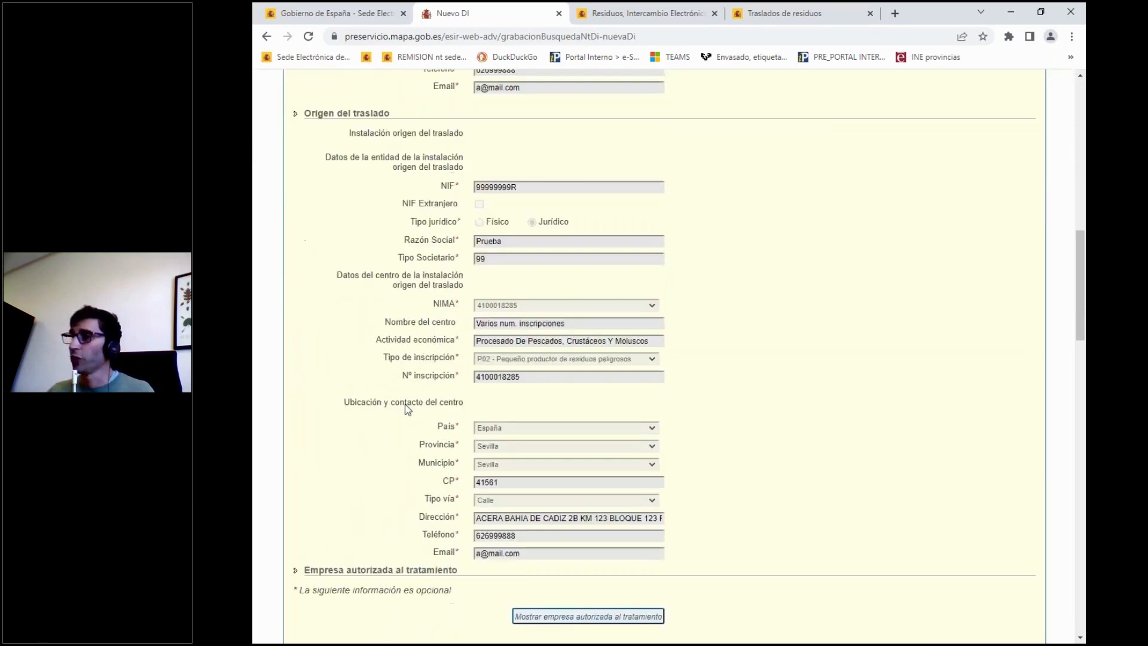
scroll(408, 410, "down", 9)
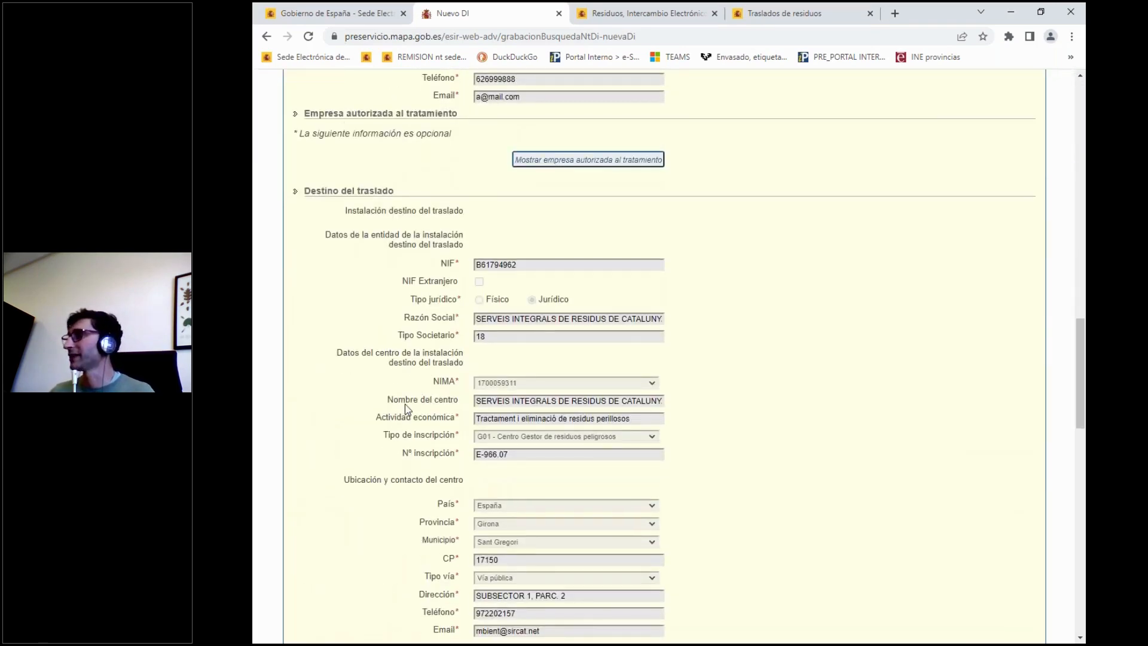
scroll(405, 410, "down", 8)
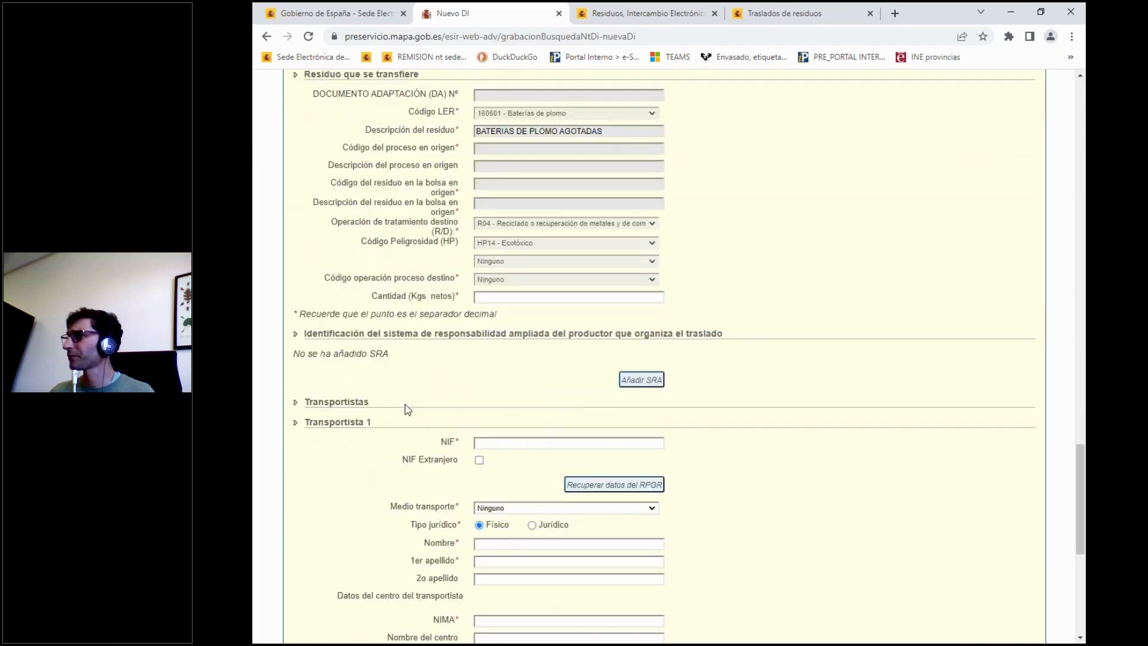
scroll(328, 259, "up", 4)
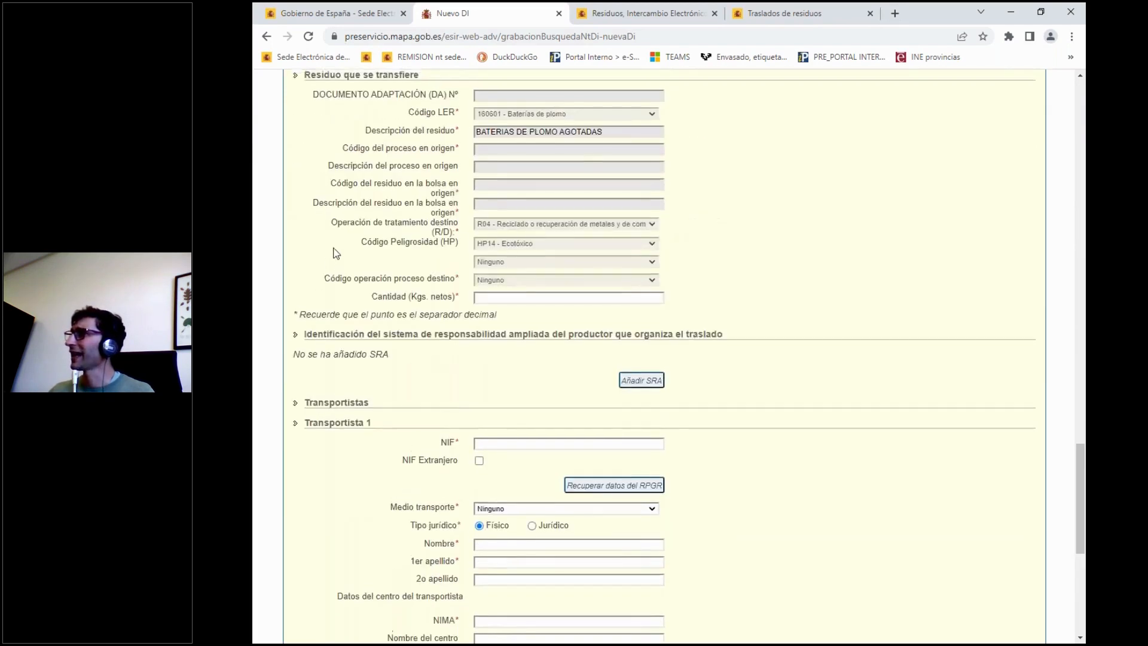
left_click(486, 362)
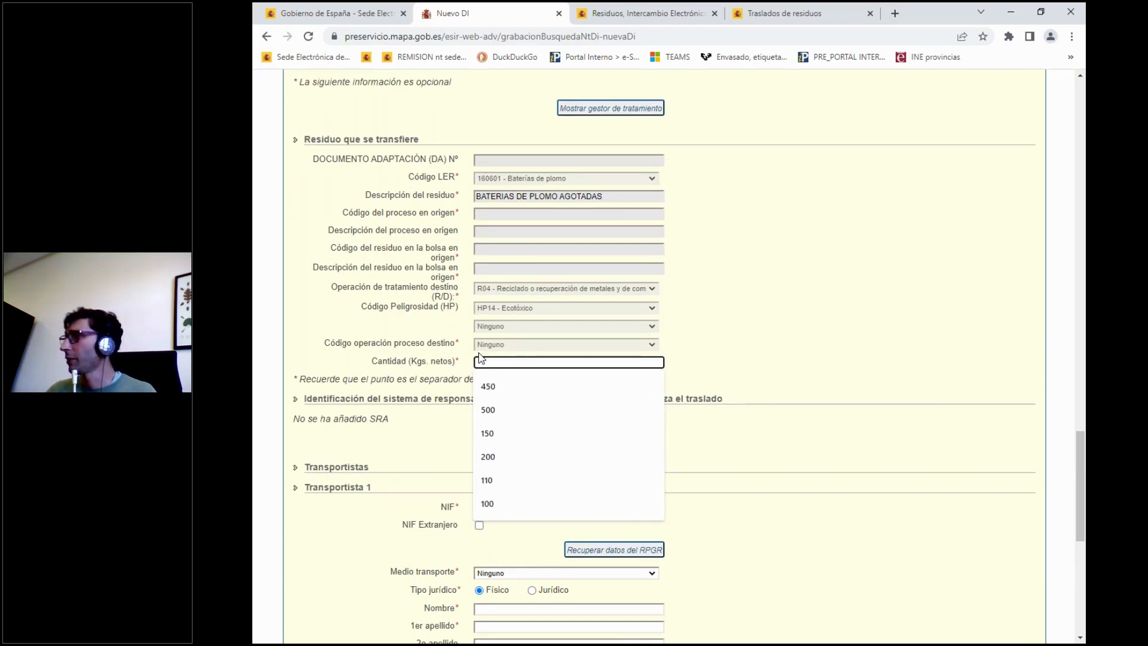
type("100")
left_click(504, 356)
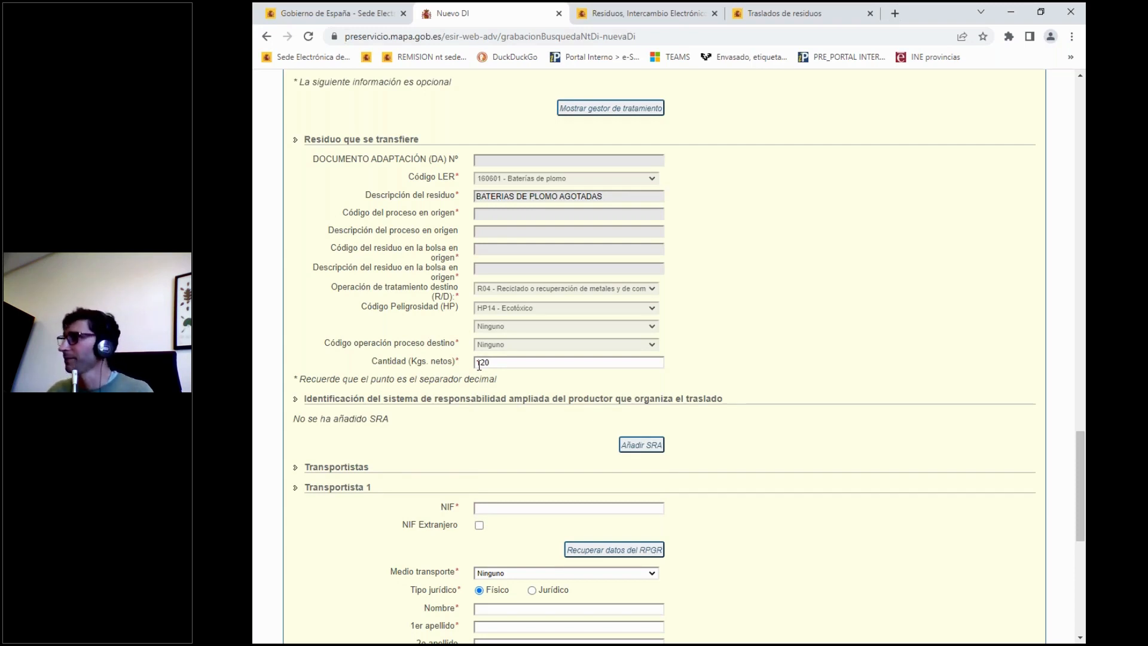
Enter the Transportista 1 NIF, retrieve its data from the RPGR and select its T01 registration.
scroll(424, 363, "down", 2)
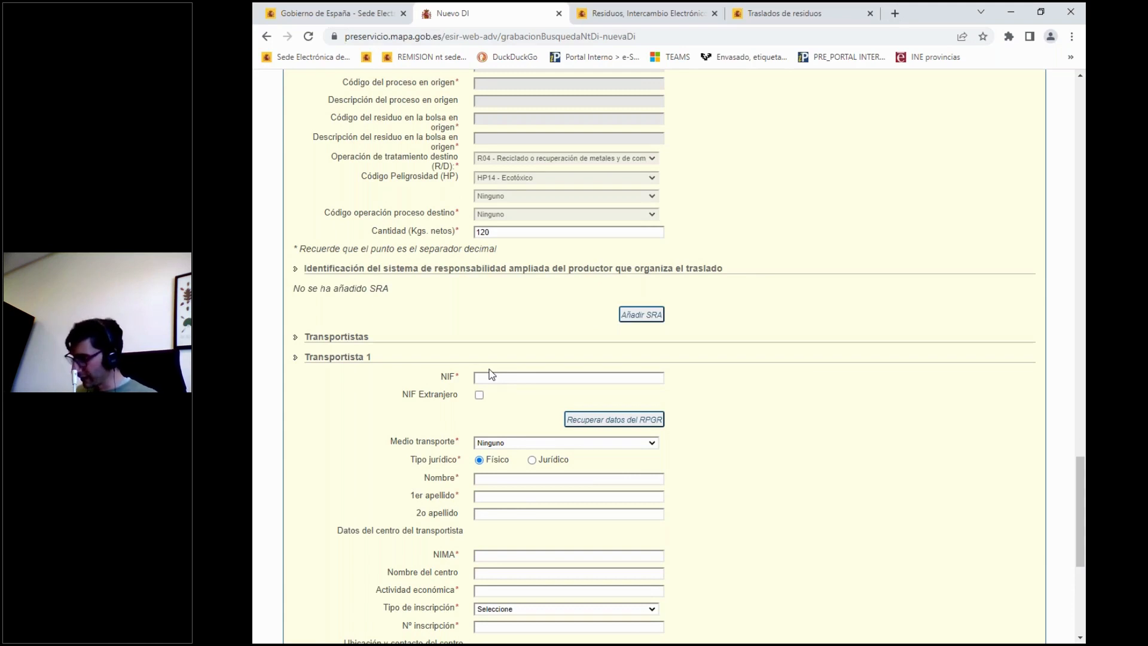
left_click(486, 378)
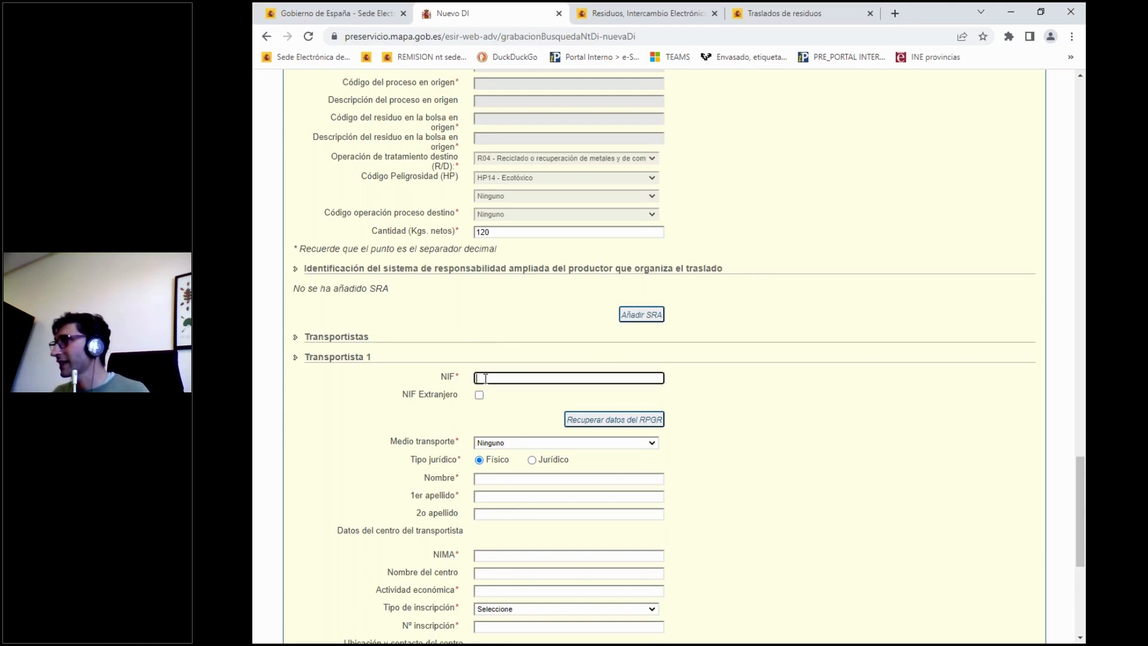
type("00000048W")
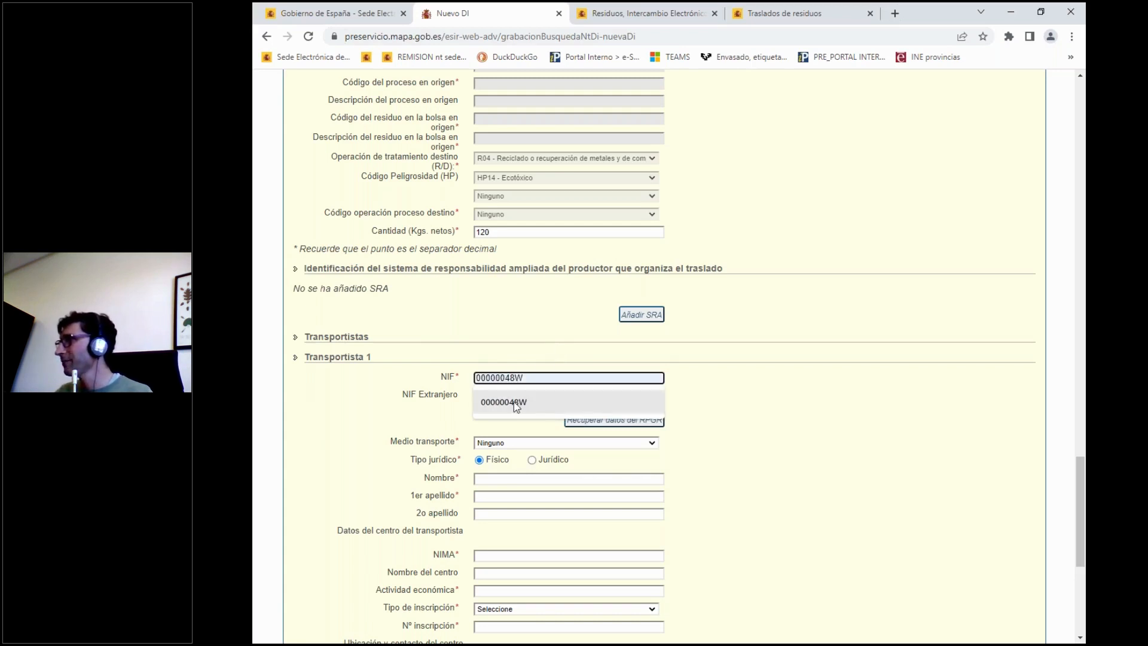
left_click(513, 400)
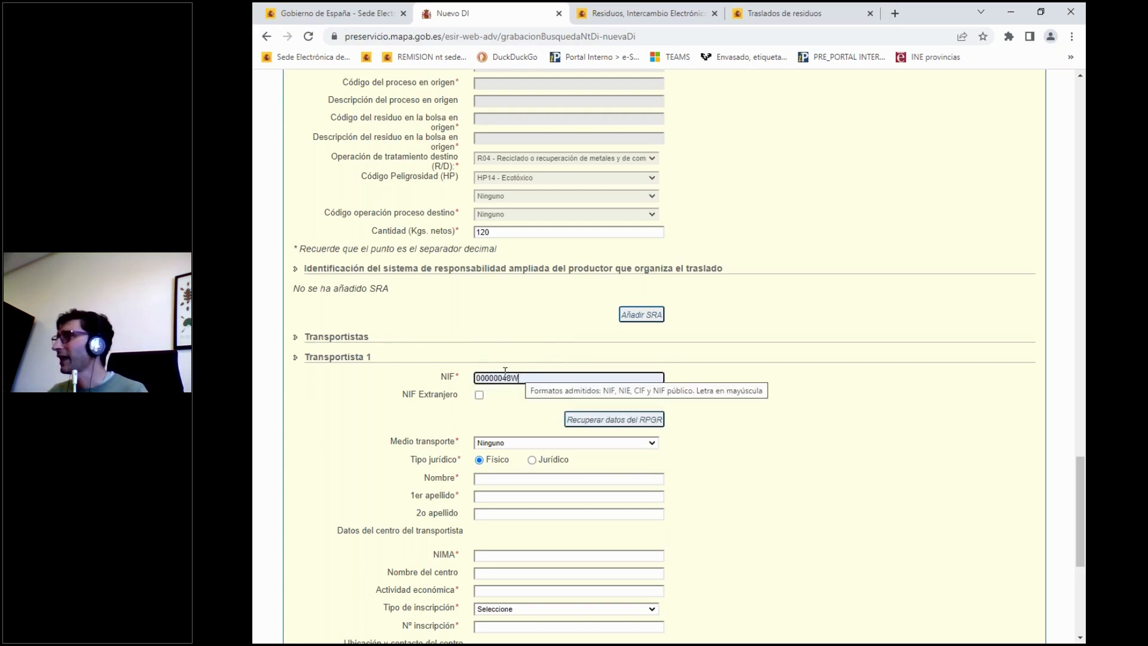
left_click(622, 429)
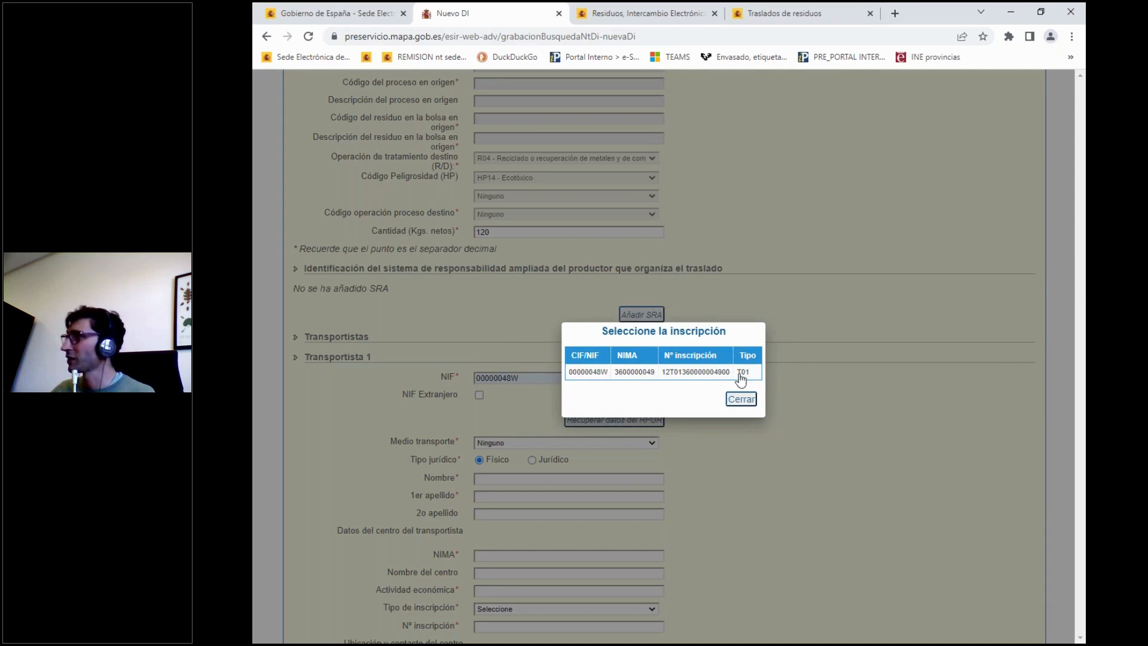
left_click(639, 377)
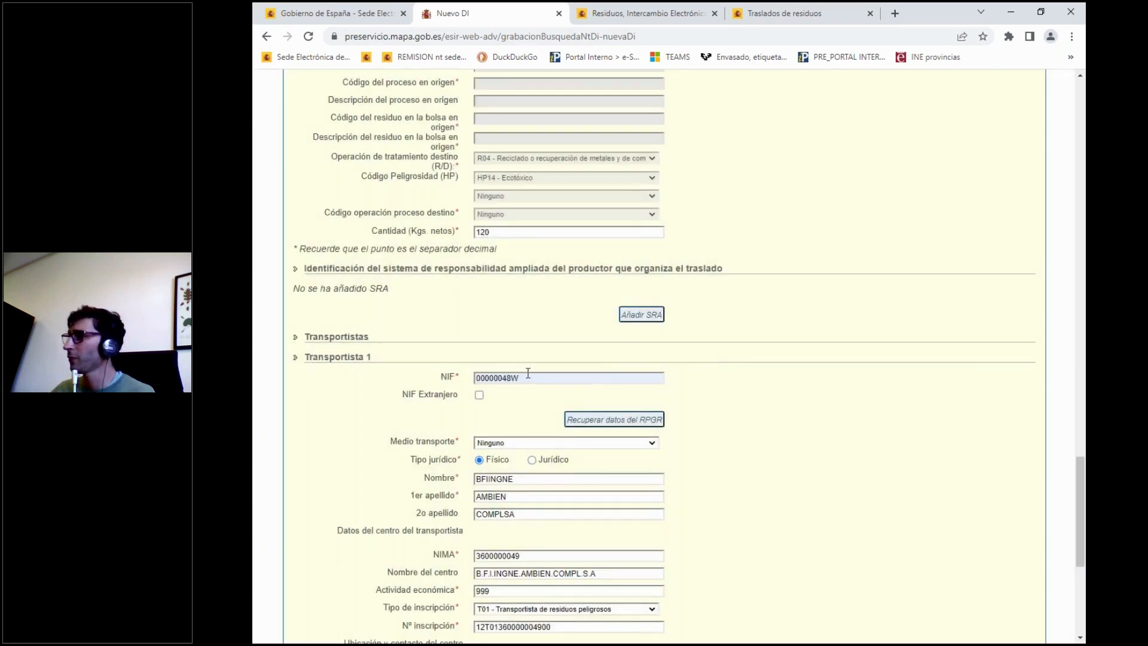
Set the transport mode (Medio transporte) of Transportista 1 to Terrestre.
scroll(528, 372, "down", 3)
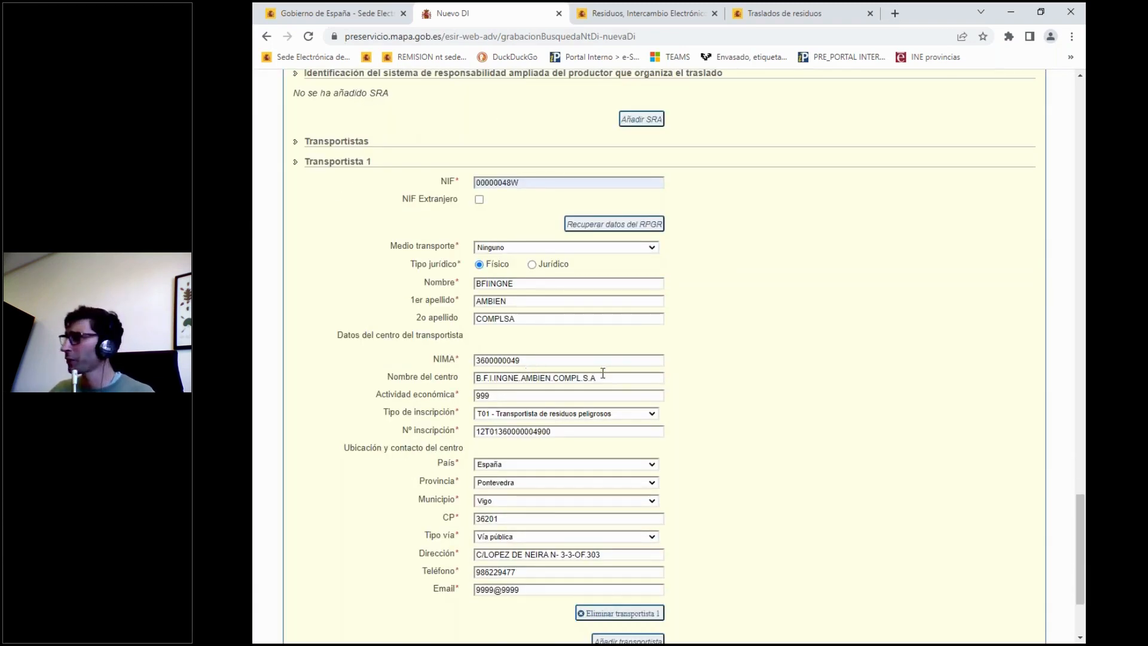
scroll(742, 378, "down", 2)
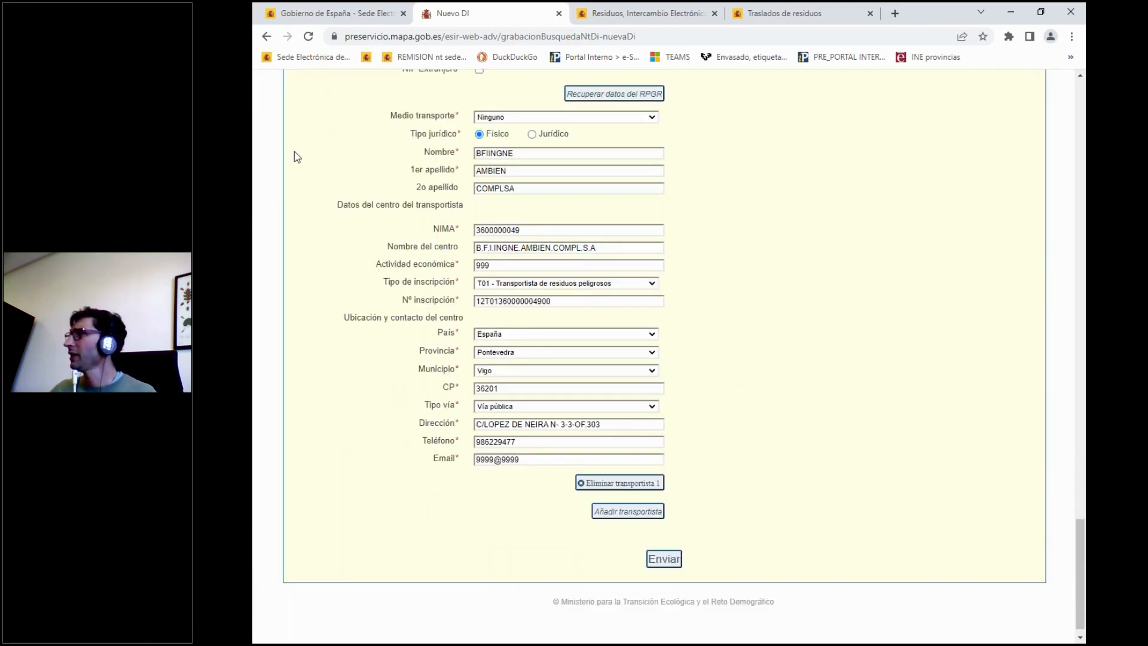
left_click(505, 120)
left_click(490, 159)
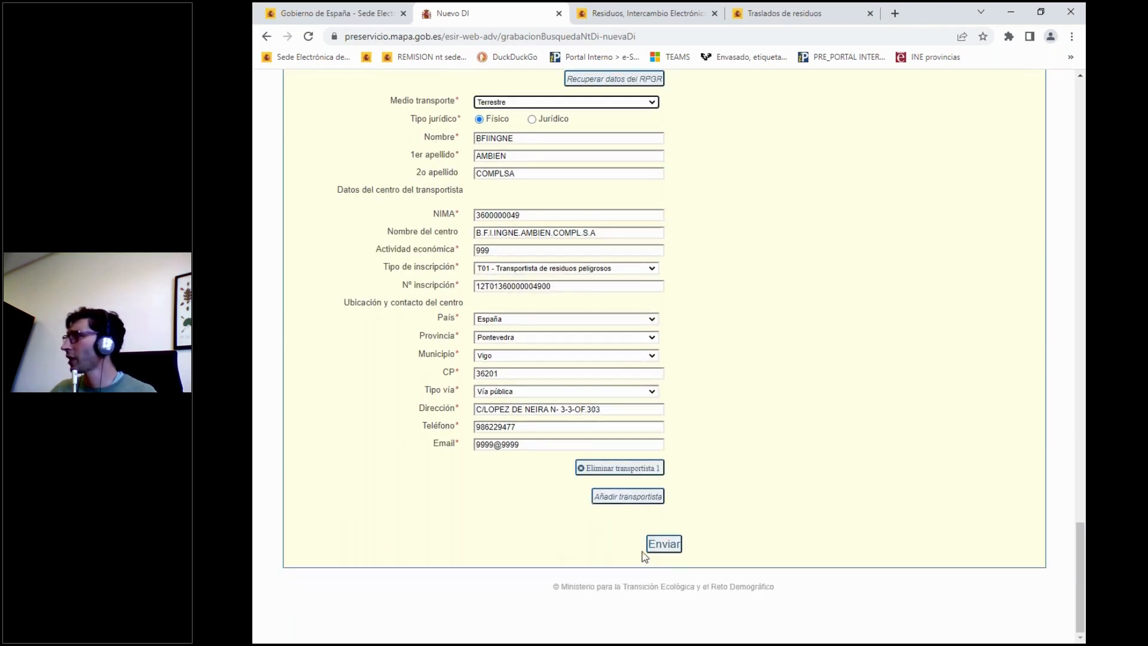
Submit the identification document, highlight the generated DI number and dismiss the information message.
left_click(667, 548)
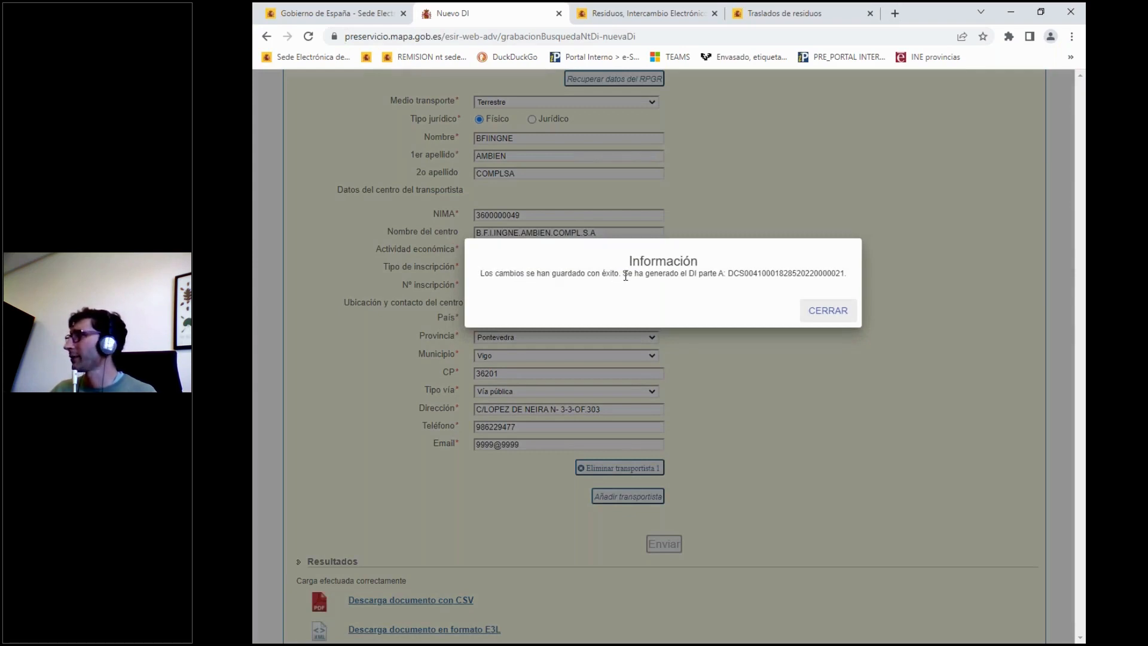
left_click_drag(730, 273, 839, 271)
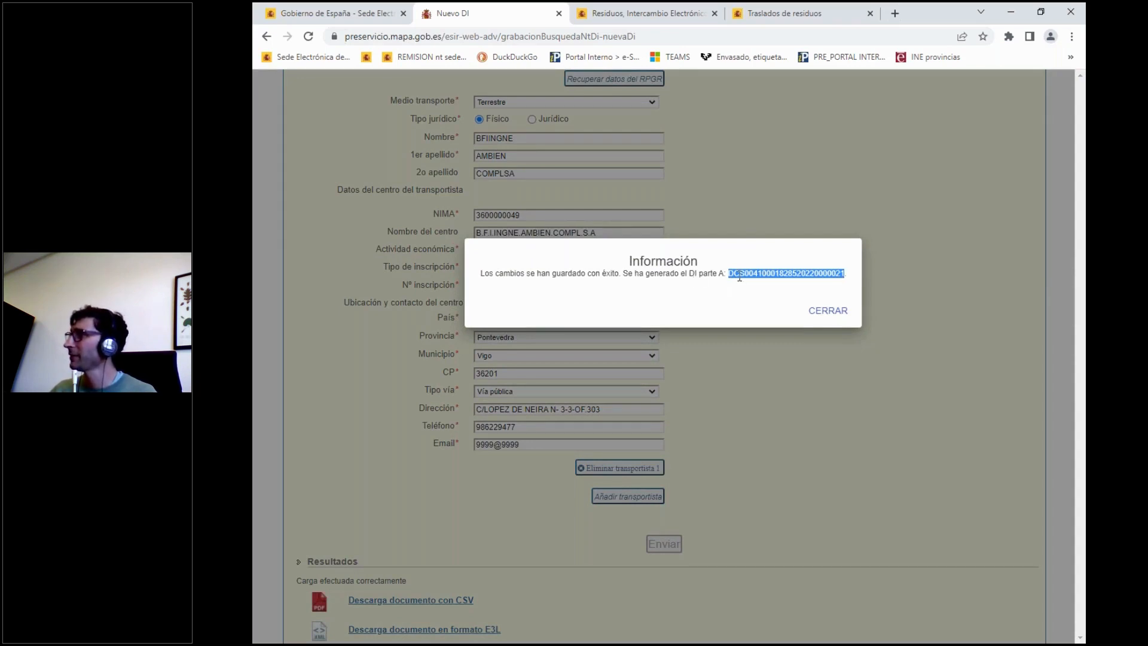
left_click(830, 311)
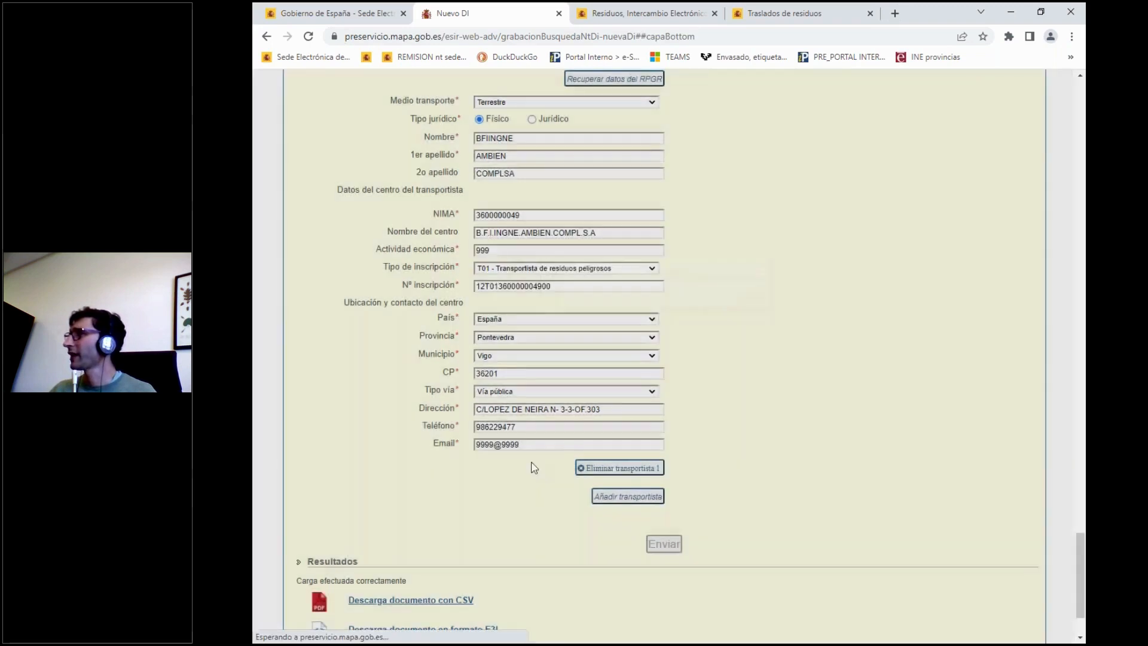
Download the generated identification document with CSV as a PDF and open it in the browser.
scroll(367, 485, "down", 2)
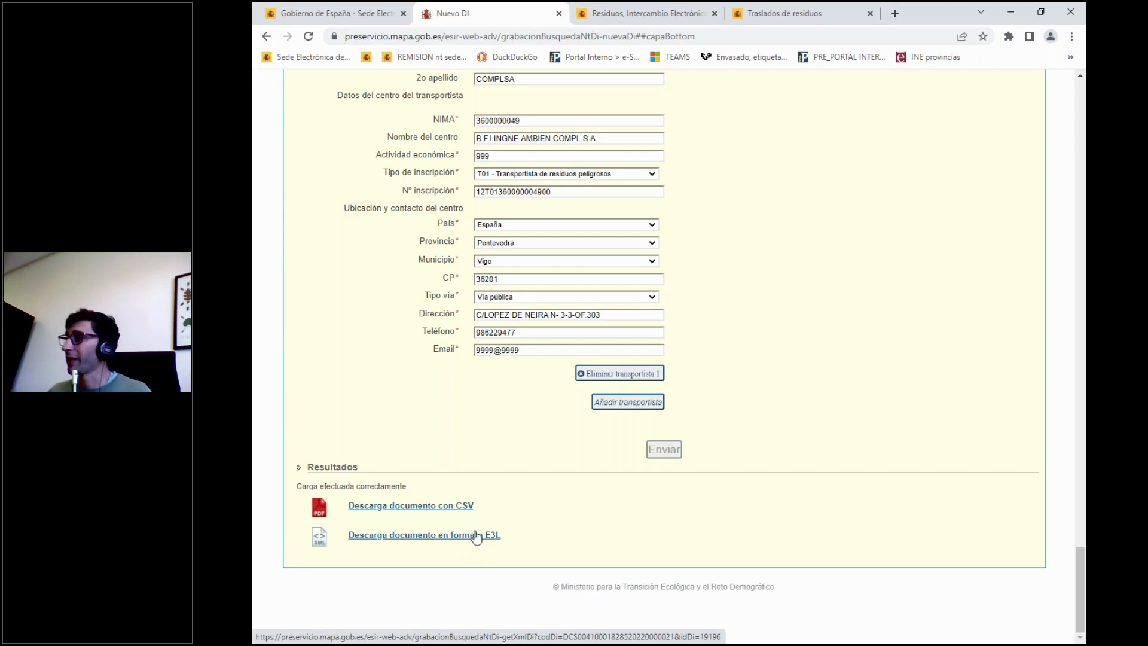
left_click(404, 507)
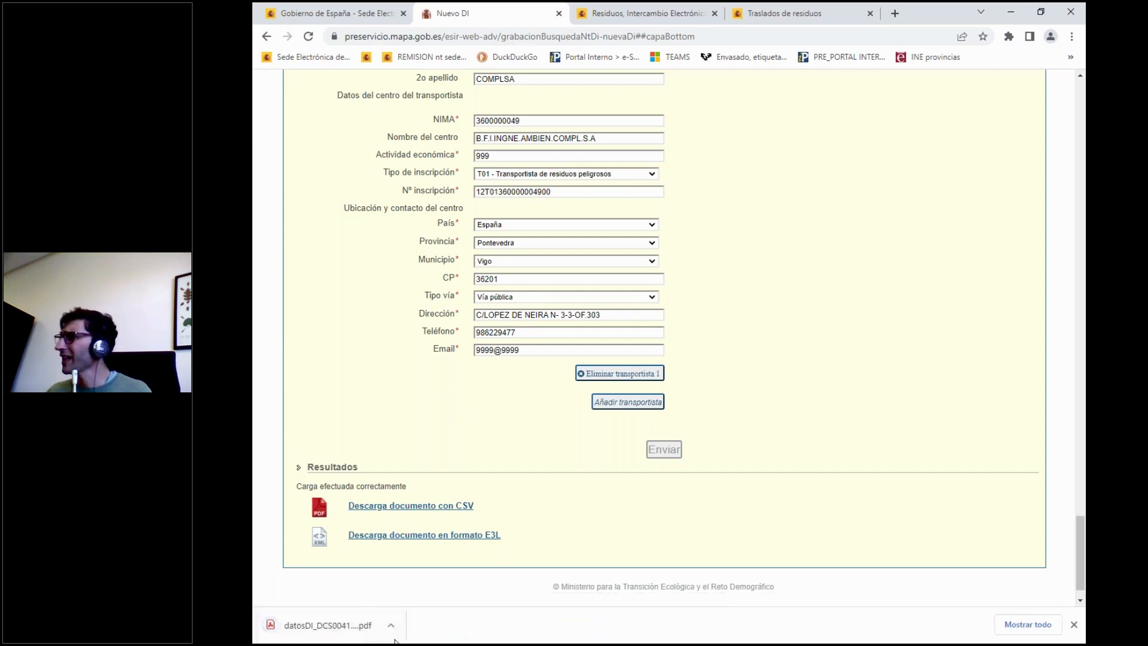
left_click(392, 627)
left_click(412, 529)
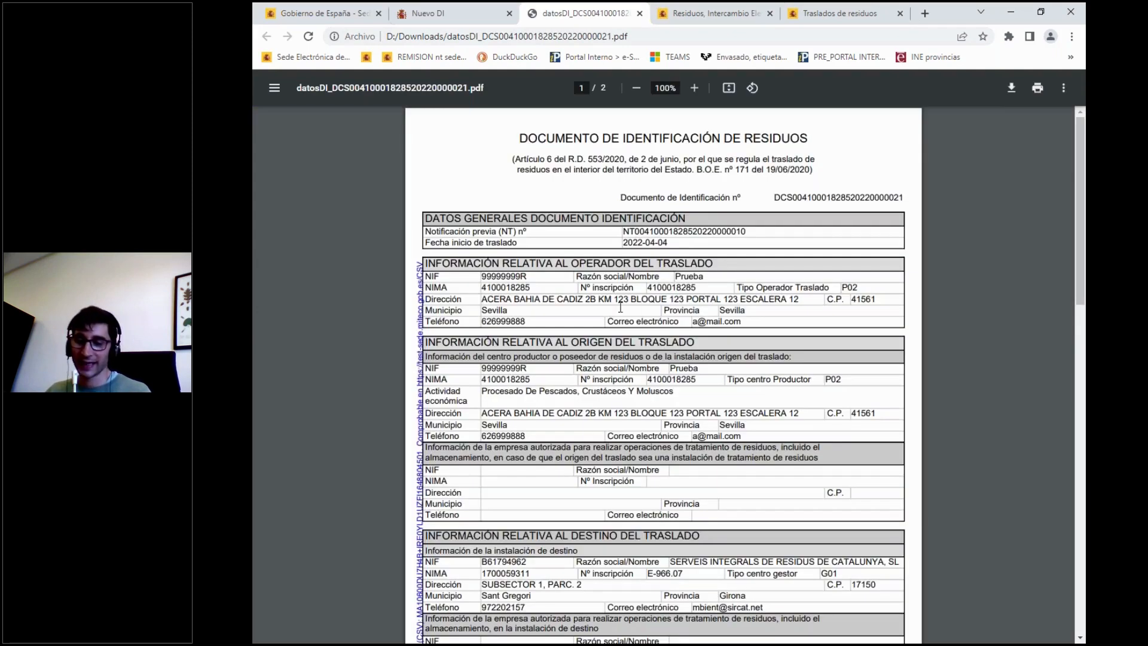
Examine the PDF's DI and NT numbers, its waste, carrier, acceptance and destination sections, and the secure verification code along the margin.
scroll(621, 308, "up", 5, "ctrl")
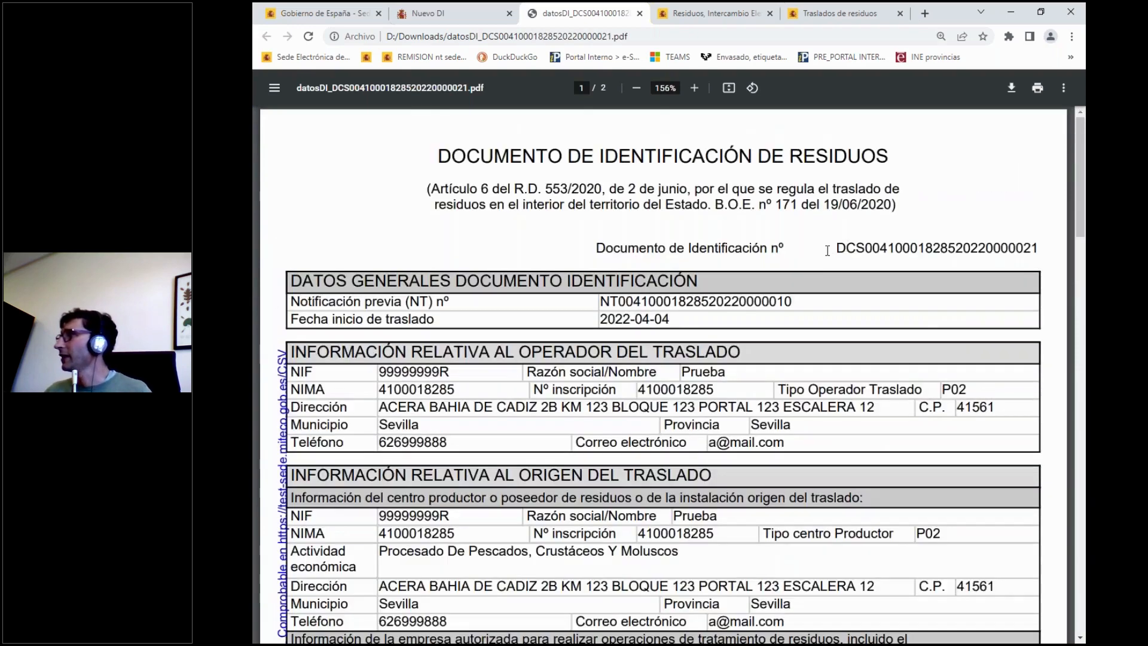
left_click_drag(601, 302, 801, 301)
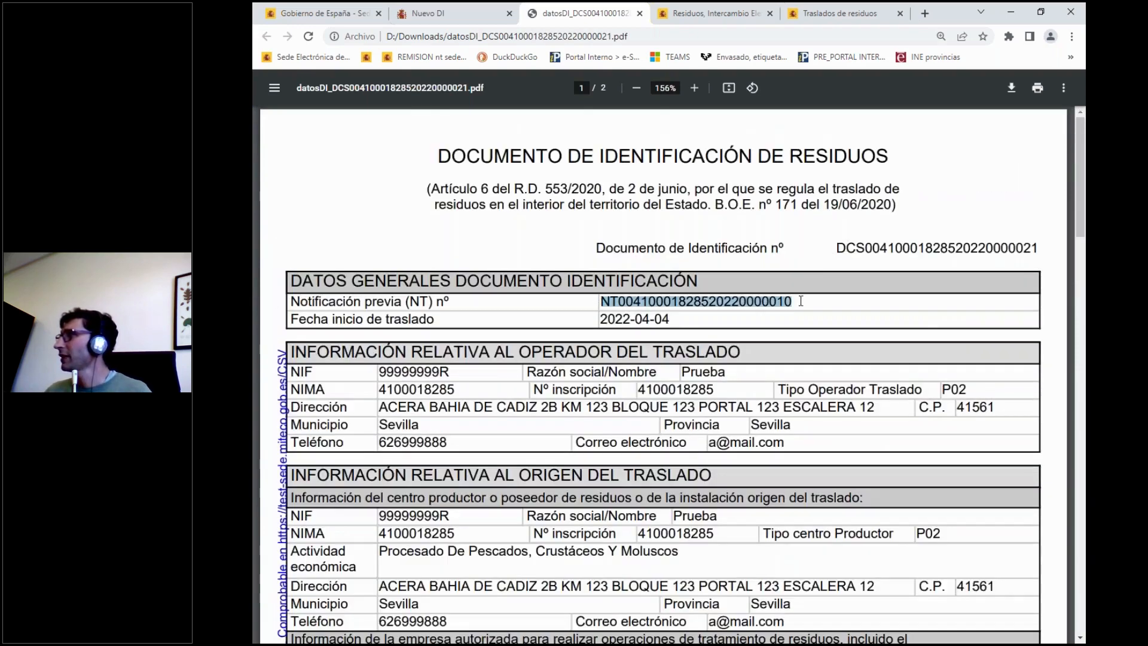
left_click_drag(831, 246, 956, 246)
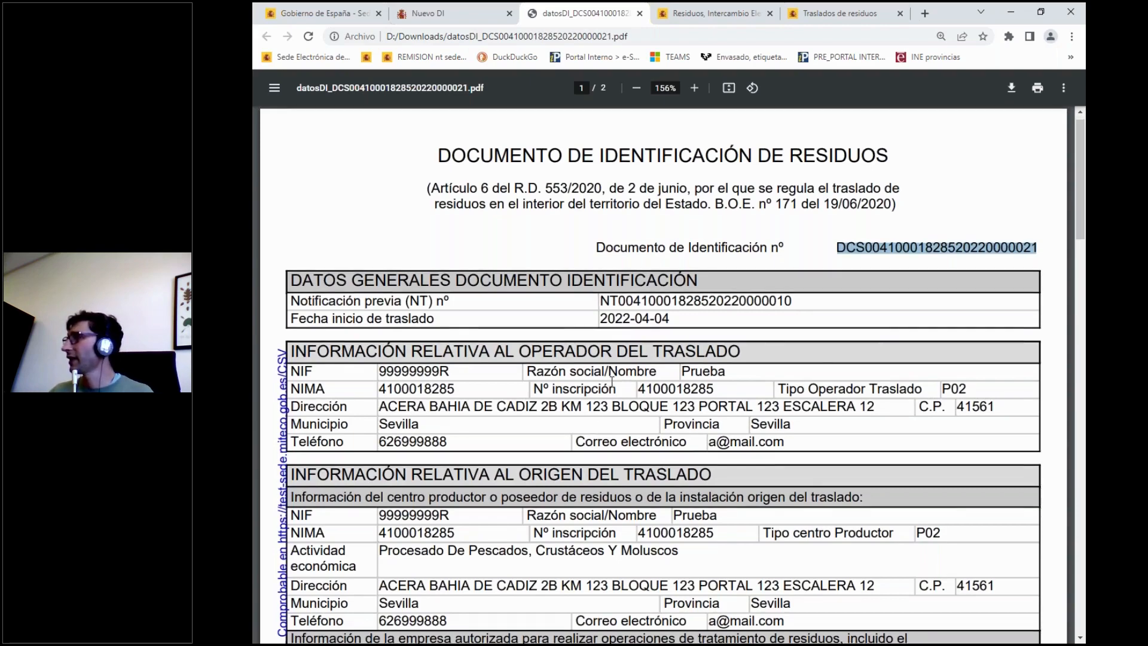
scroll(612, 381, "down", 3)
scroll(612, 381, "down", 15)
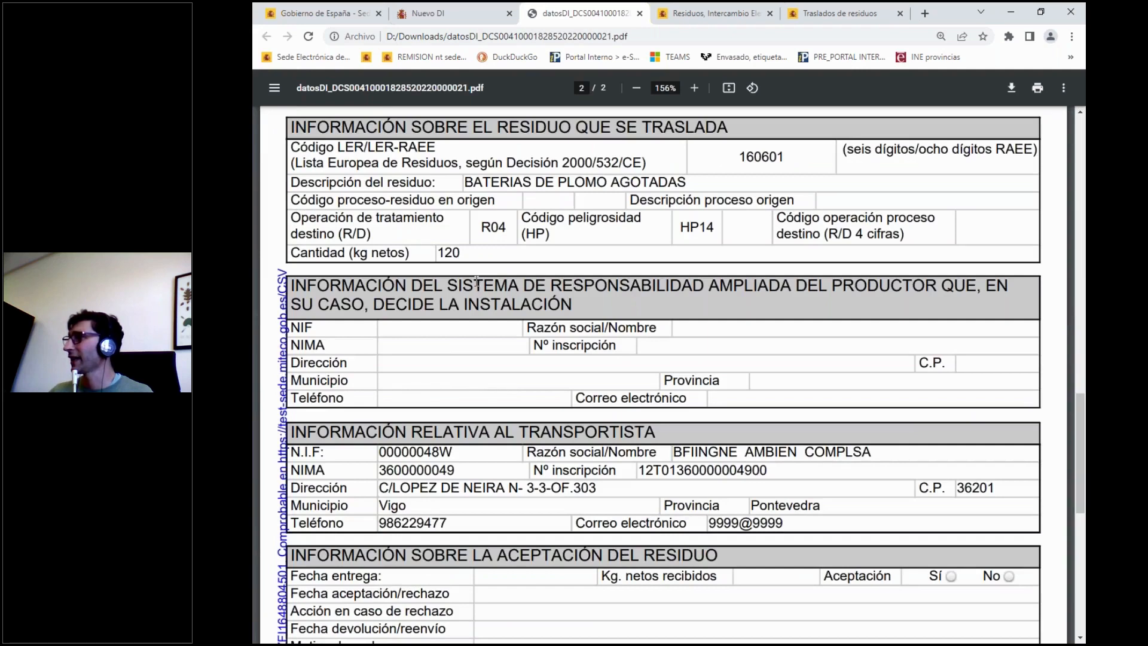
scroll(477, 284, "down", 4)
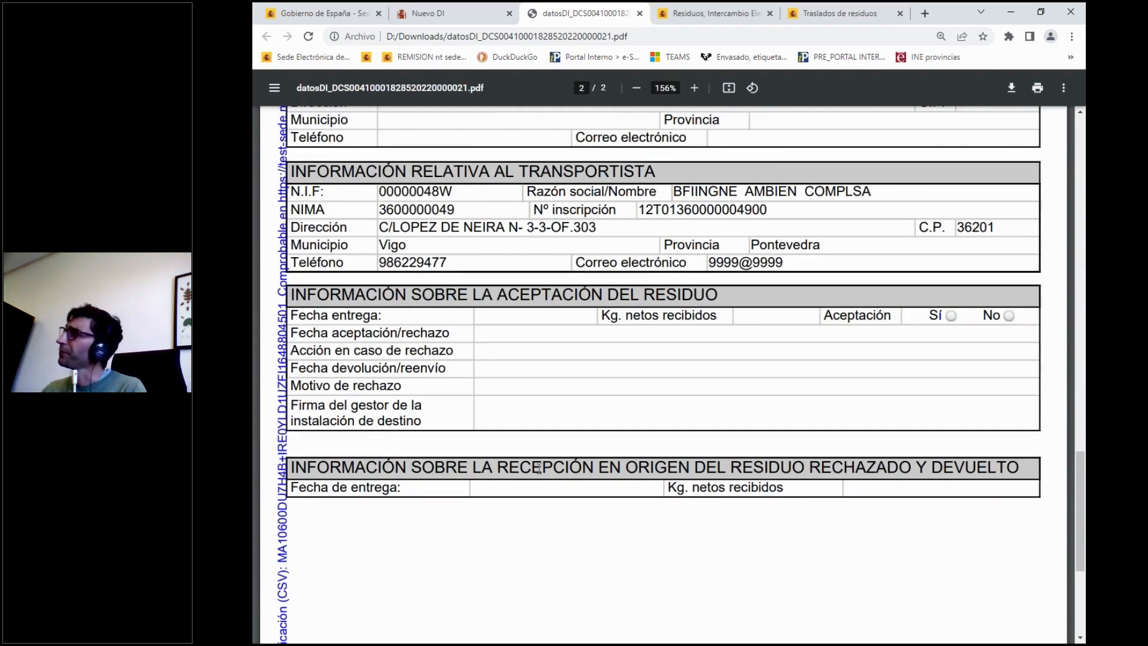
scroll(405, 540, "up", 10)
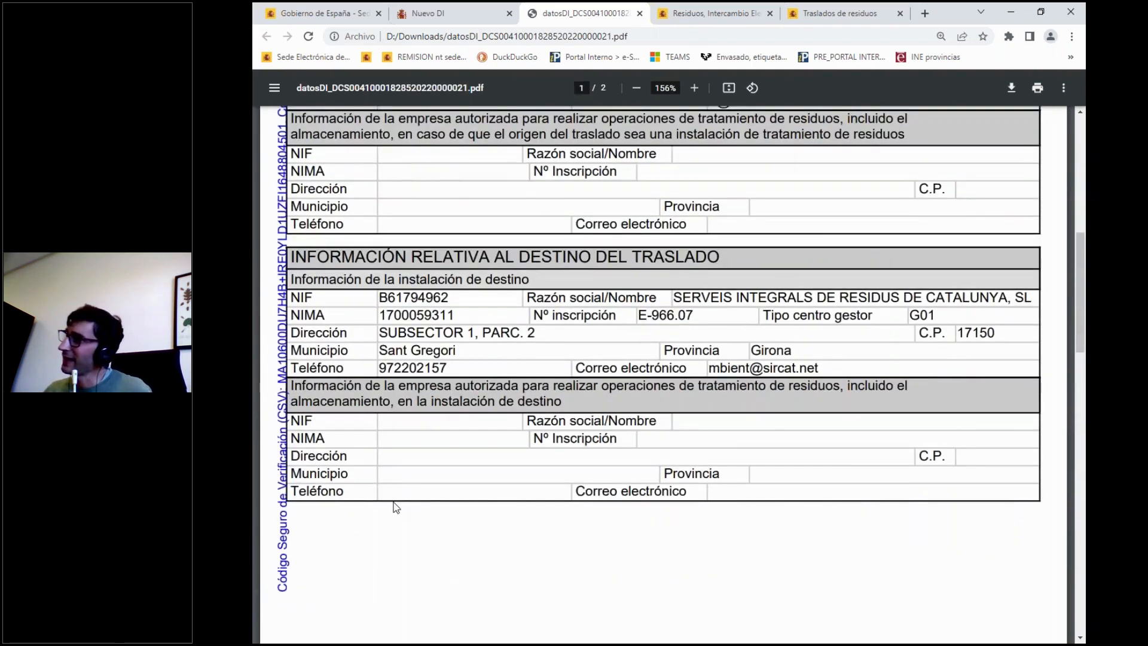
scroll(395, 507, "up", 3)
scroll(395, 507, "down", 3)
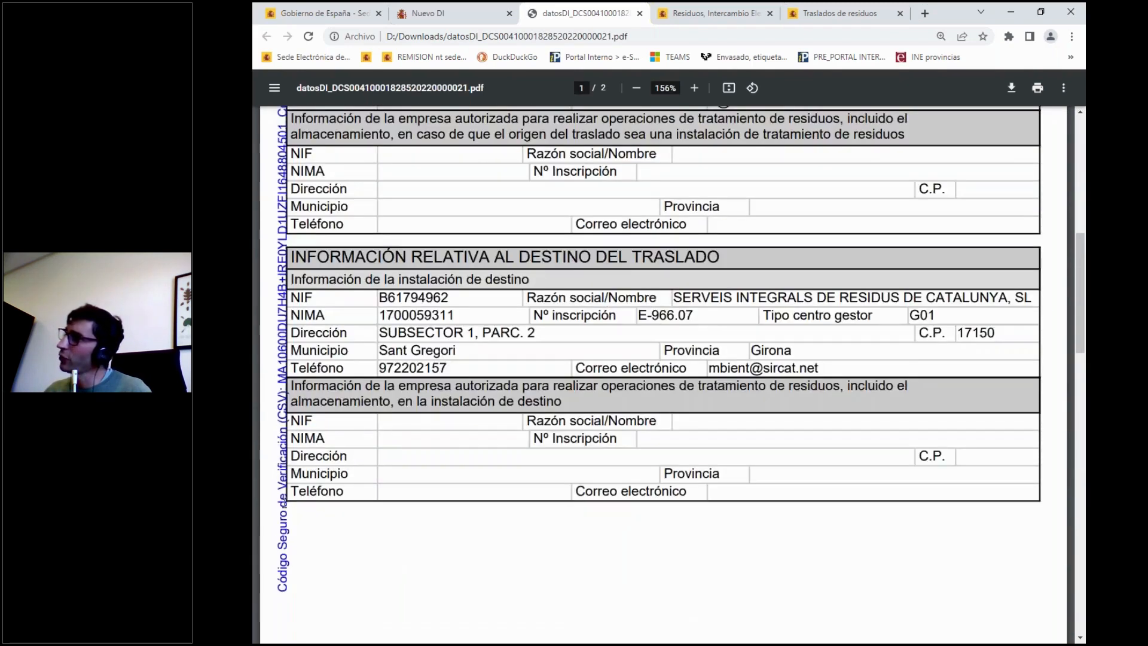
scroll(275, 365, "up", 1)
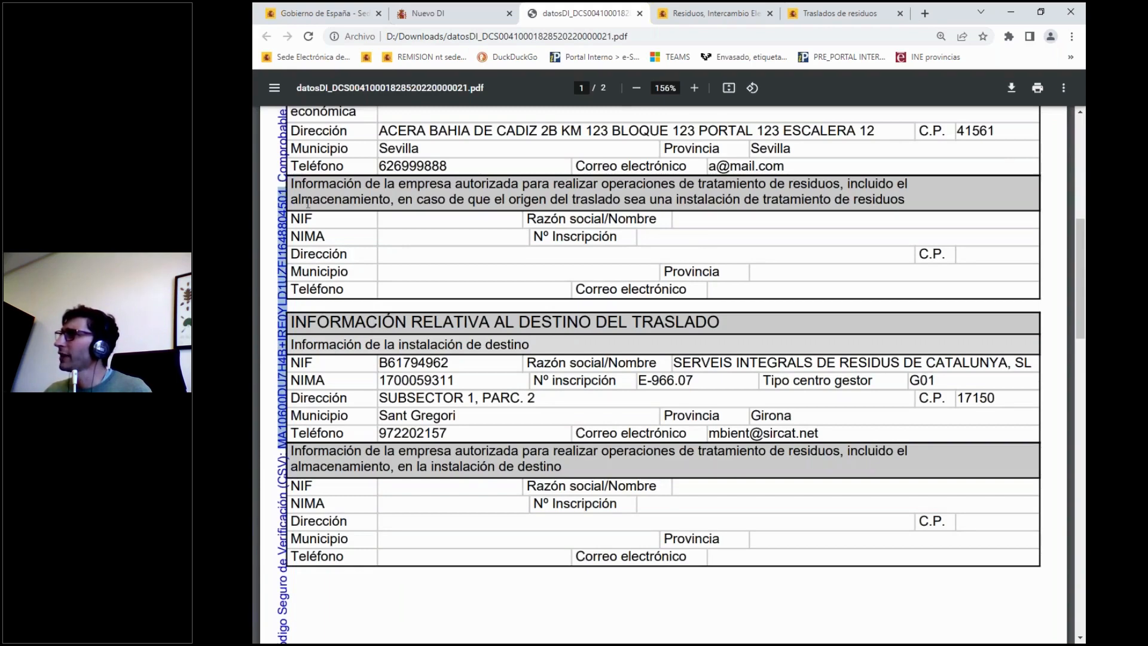
scroll(320, 199, "up", 5)
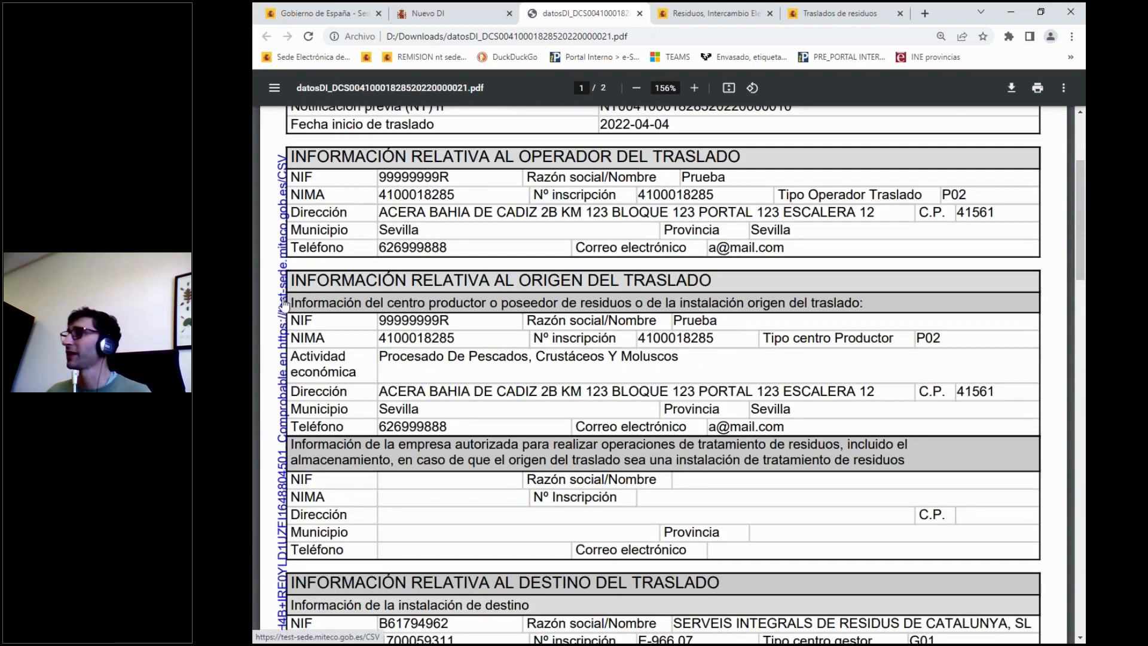
Open the CSV verification link from the PDF's margin in a new tab and view the verification page.
right_click(285, 303)
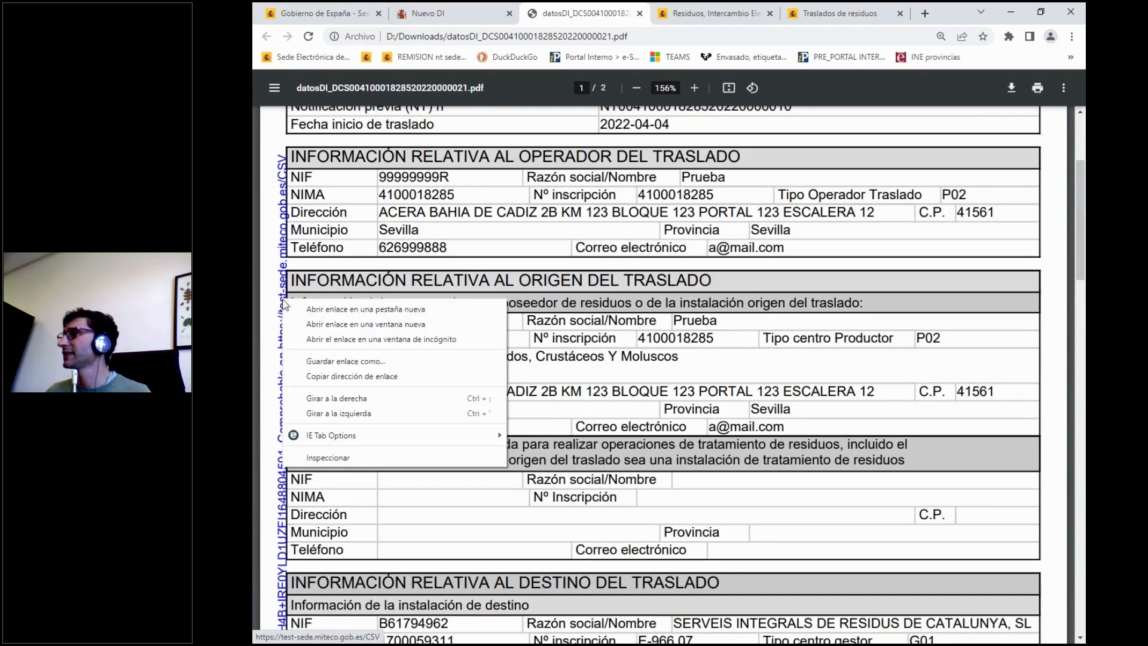
left_click(318, 310)
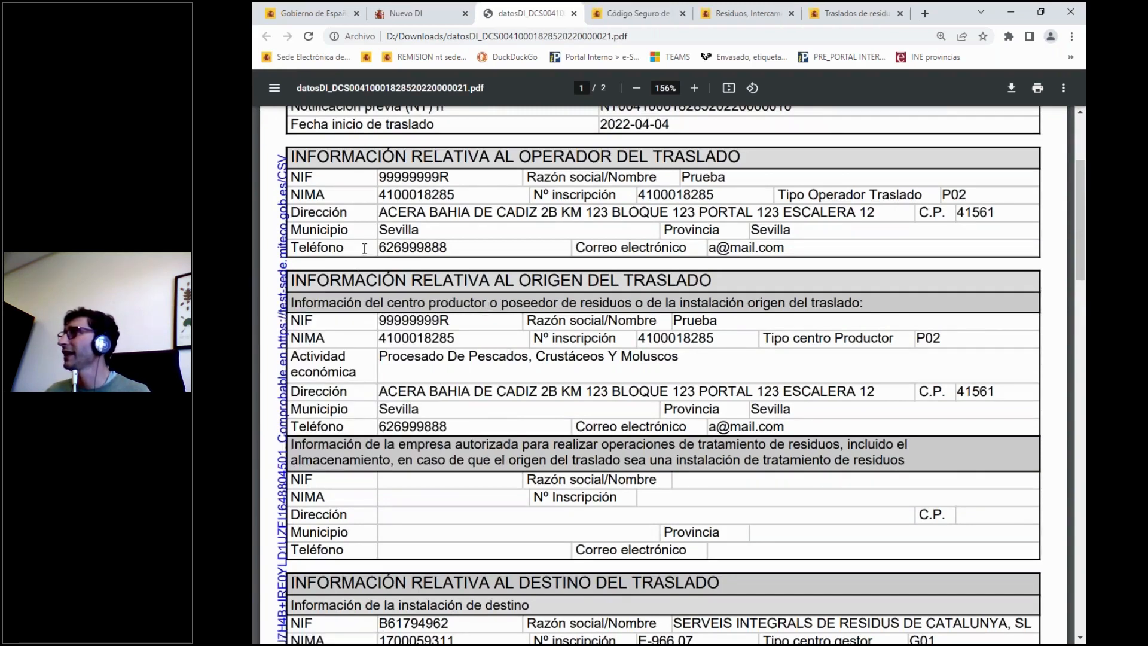
left_click(634, 14)
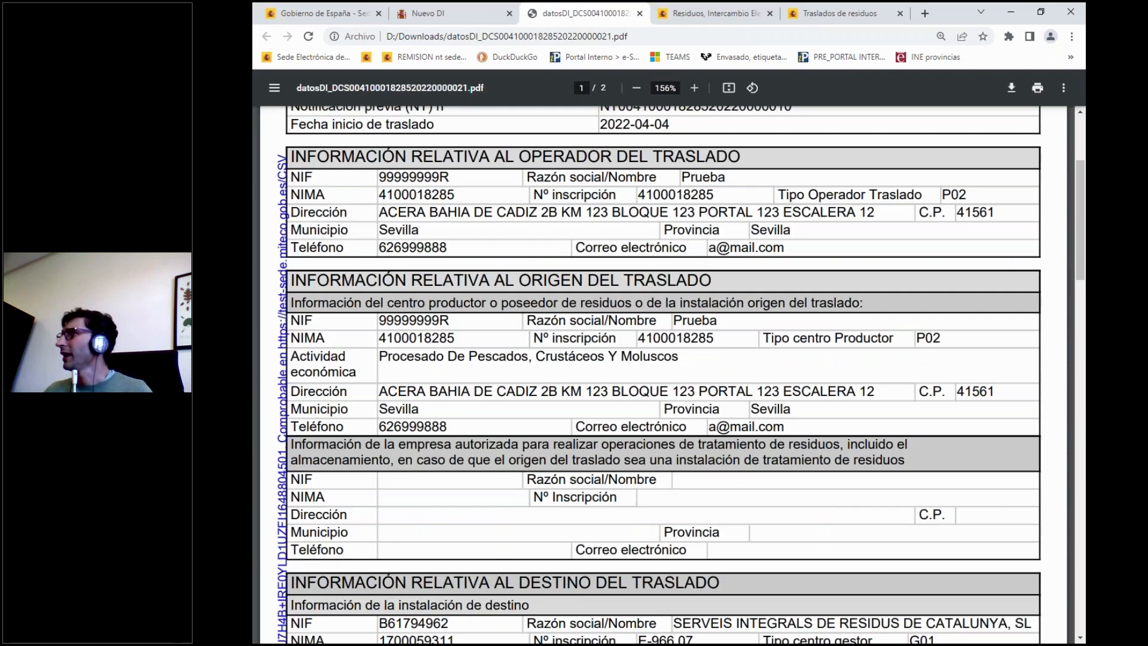
Leave the downloaded PDF, return to the Nuevo DI form in e-SIR and open the identification document search (Búsqueda DI).
scroll(520, 505, "up", 3)
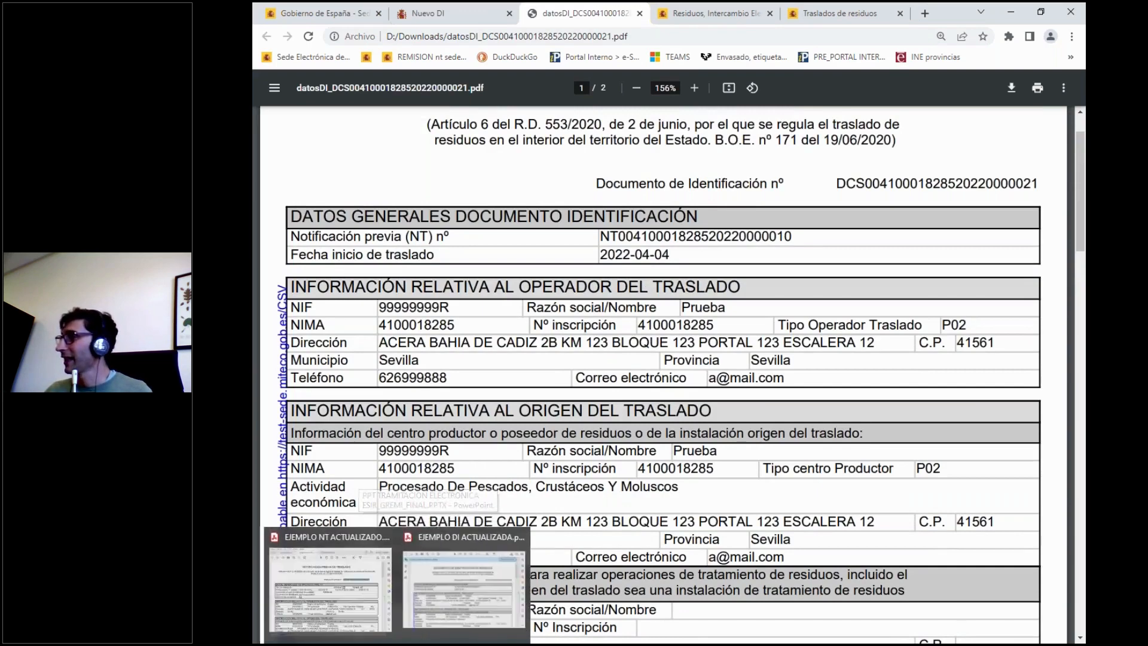
mouse_move(493, 645)
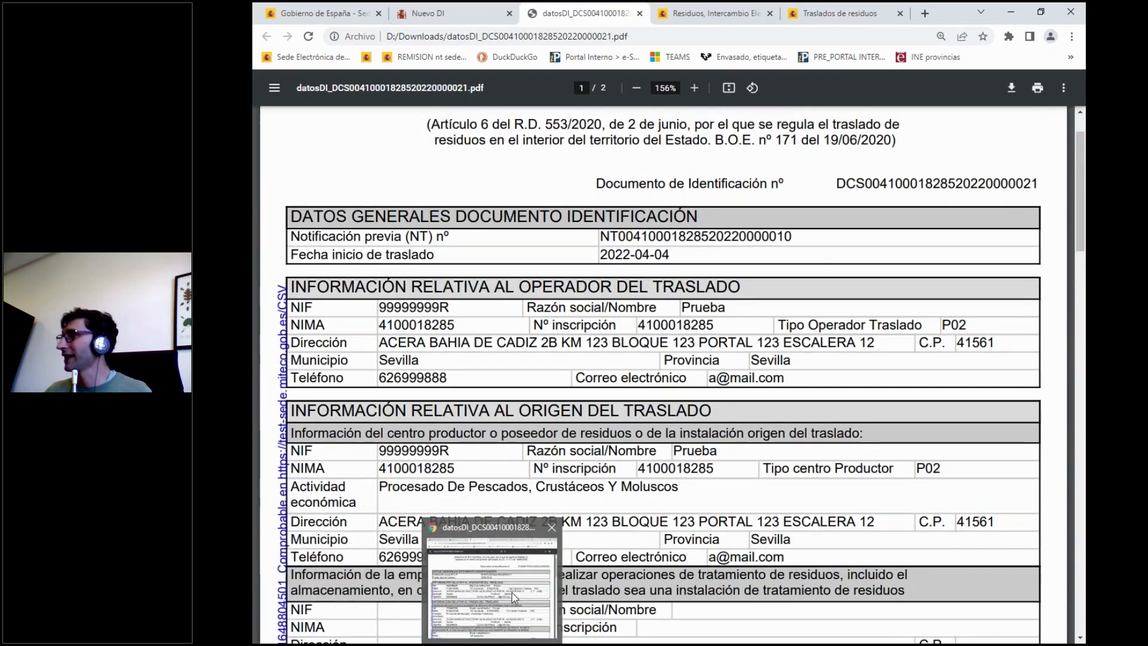
left_click(461, 11)
scroll(412, 146, "up", 7)
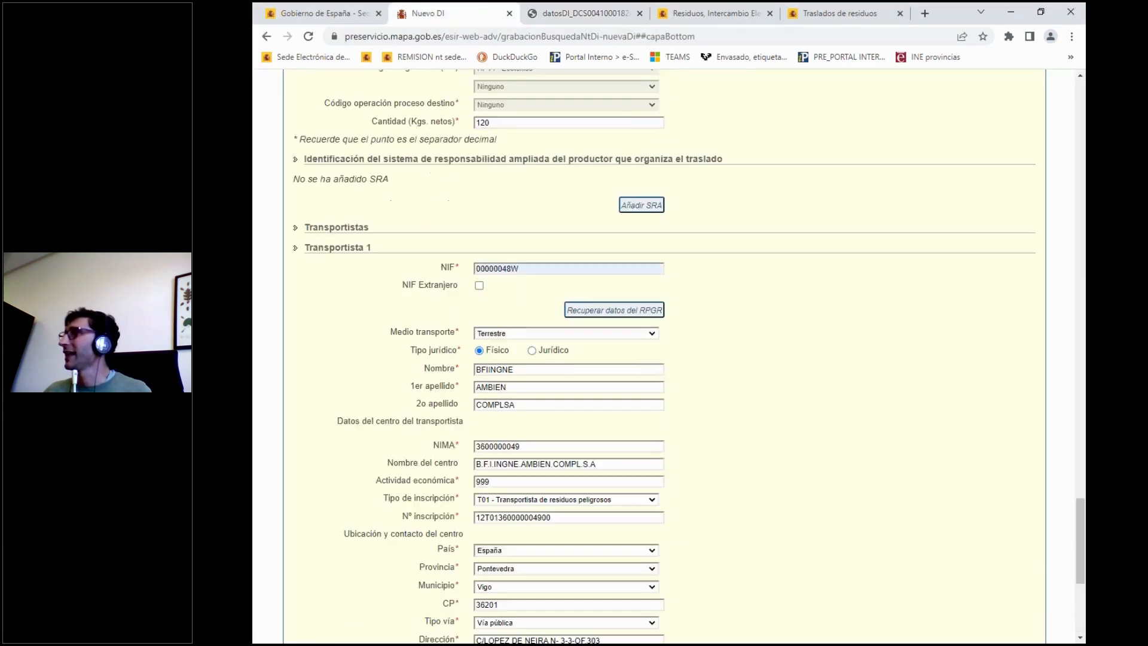
scroll(441, 297, "down", 4)
scroll(457, 393, "up", 20)
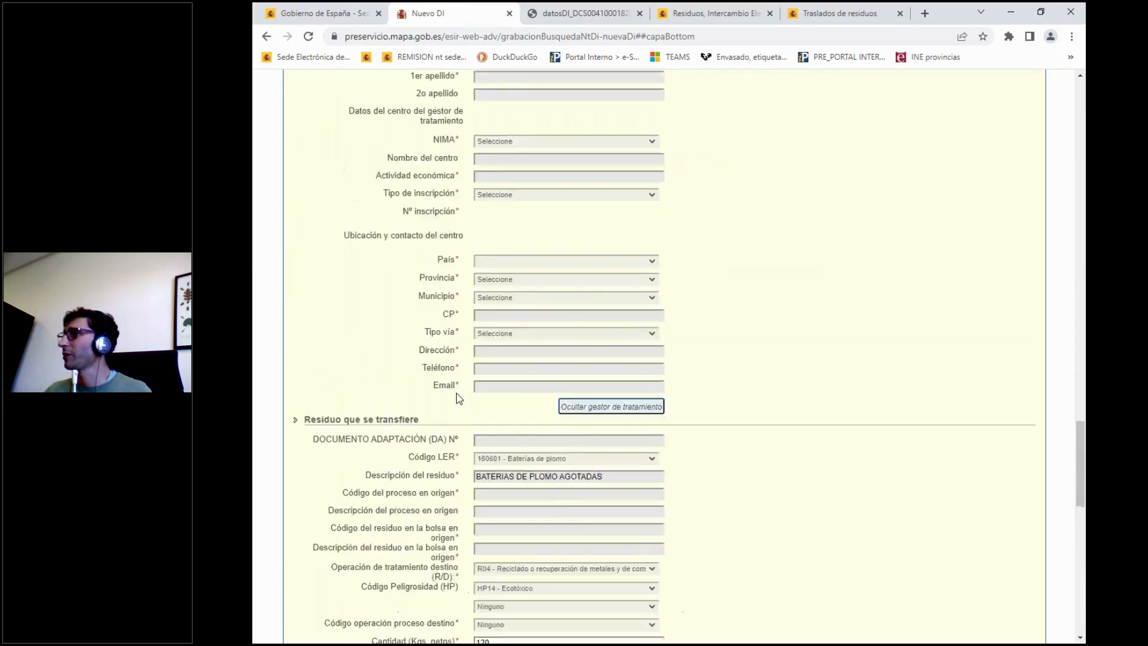
scroll(458, 397, "up", 20)
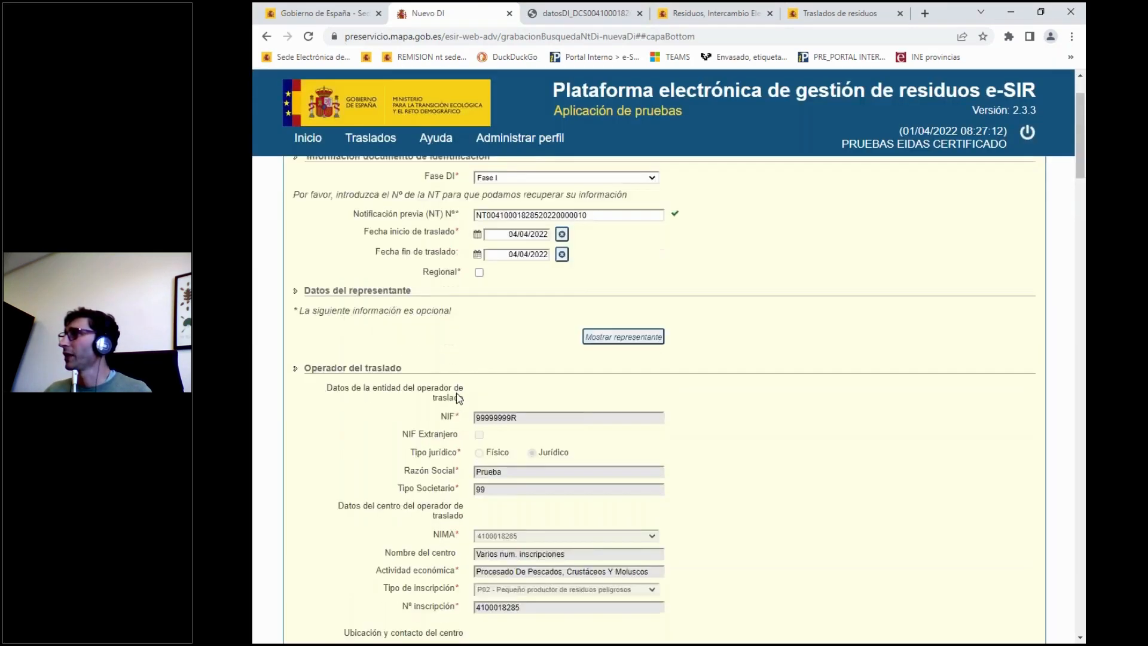
left_click(377, 158)
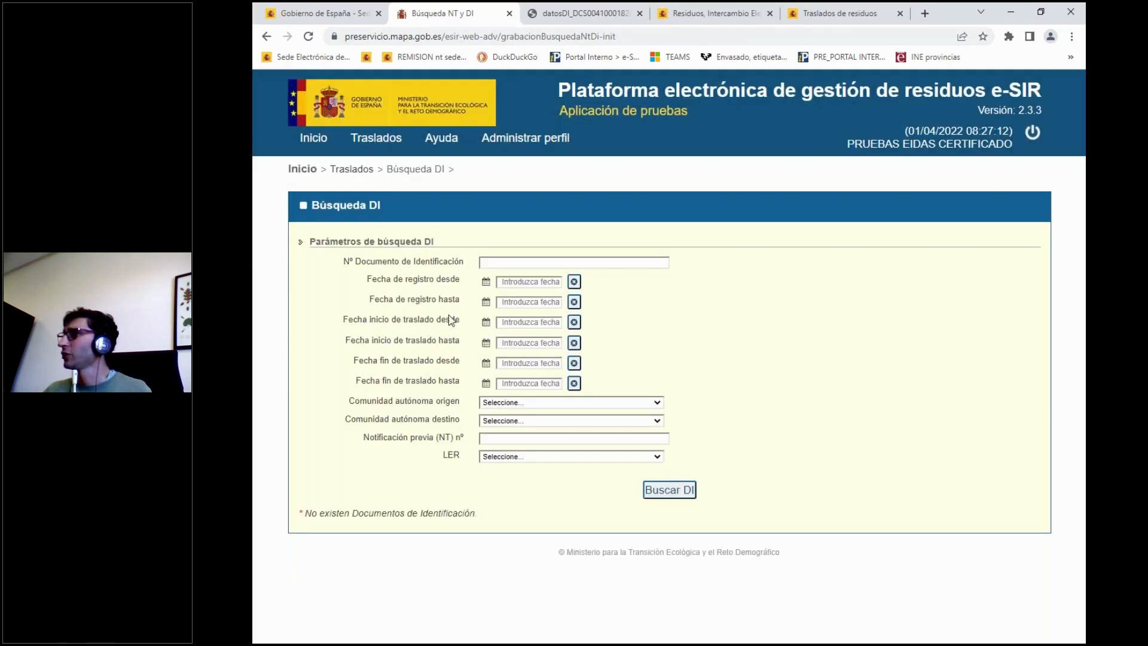
Search for identification documents registered from 01/04/2022 and examine the results with their status, correction, cancellation, PDF and XML options.
left_click(486, 286)
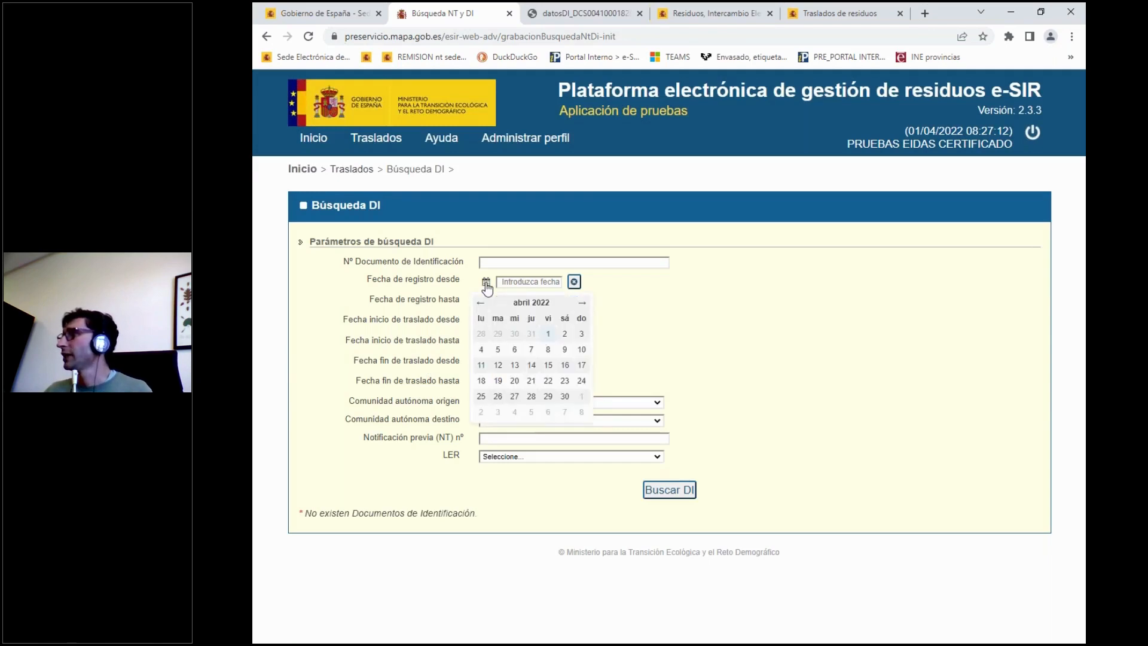
left_click(548, 336)
left_click(668, 490)
scroll(735, 370, "down", 1)
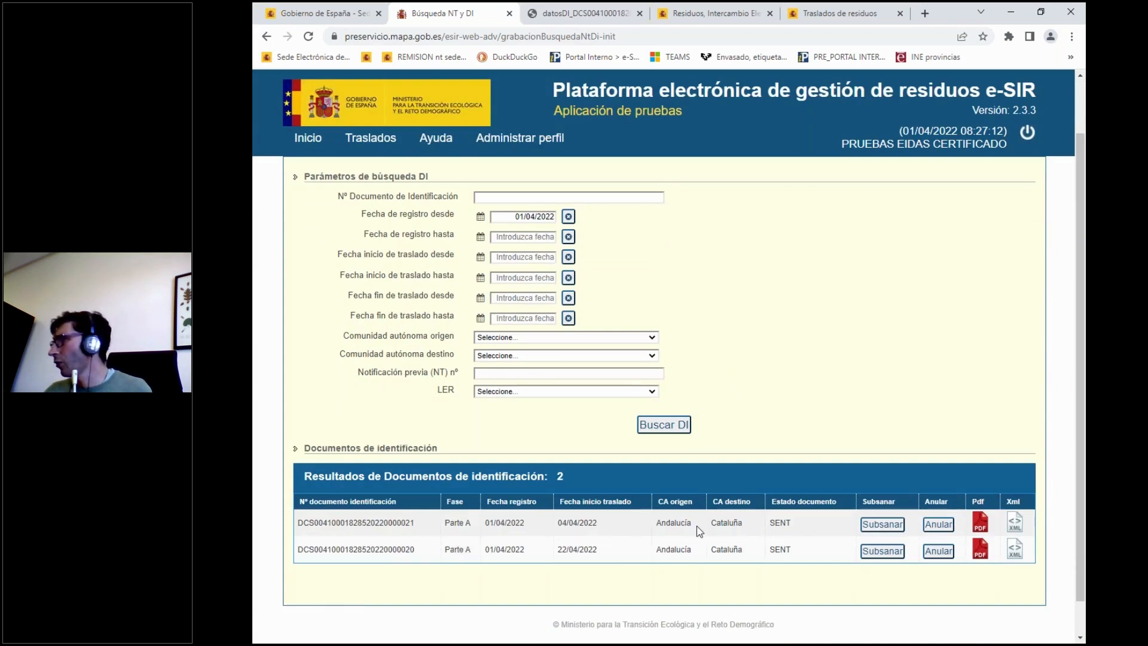
scroll(787, 525, "down", 1)
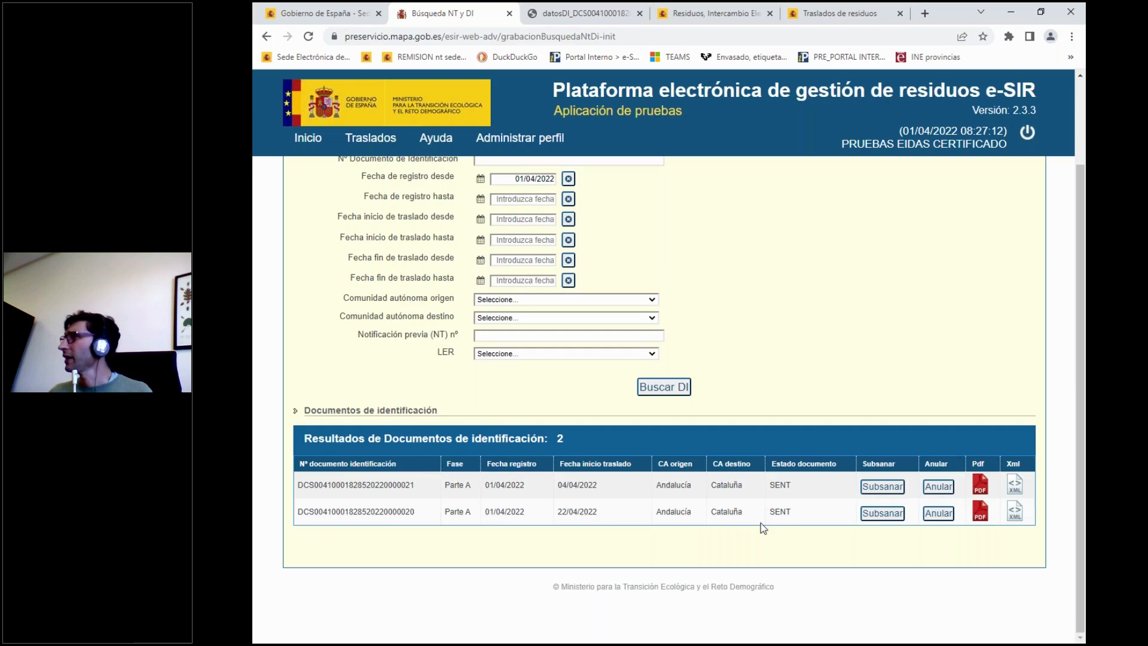
scroll(760, 523, "up", 2)
Switch to the PowerPoint presentation PPT TRAMITACION ELECTRONICA ESIR_GREMI_FINAL.PPTX, showing the "3. Remisión DI parte A" slide.
mouse_move(439, 144)
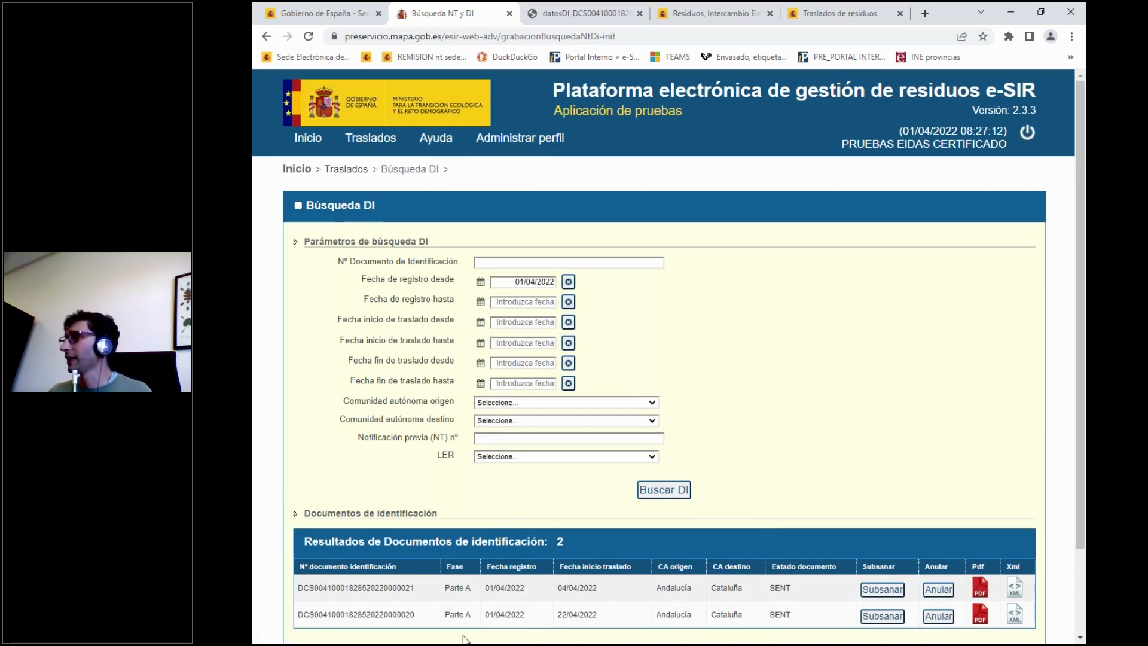
mouse_move(424, 634)
left_click(419, 592)
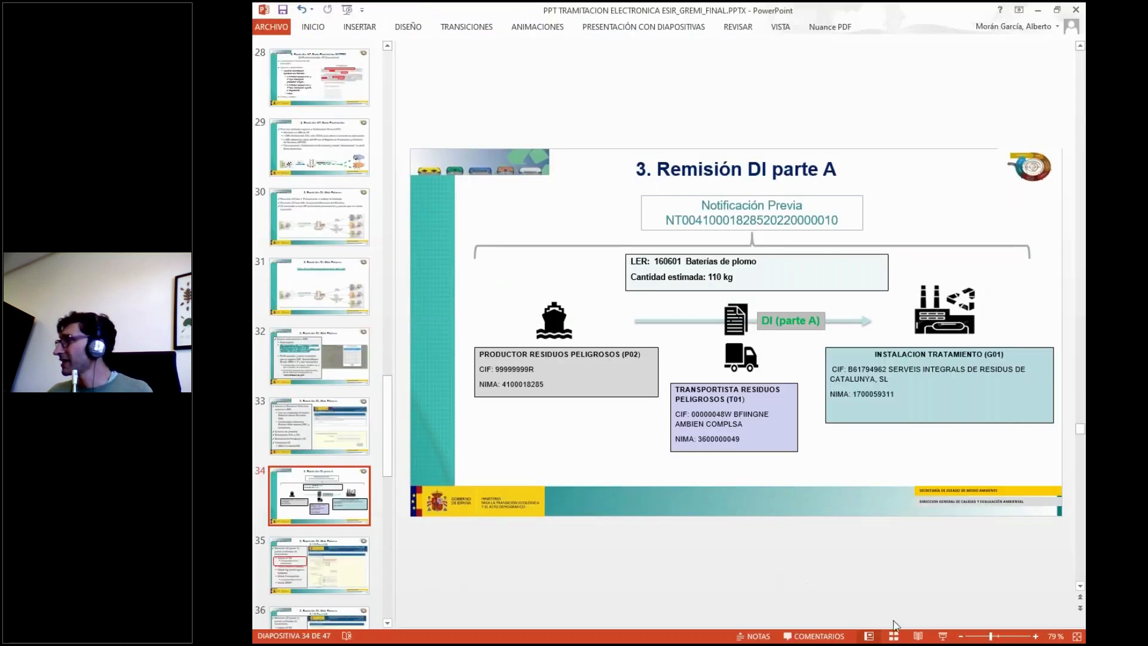